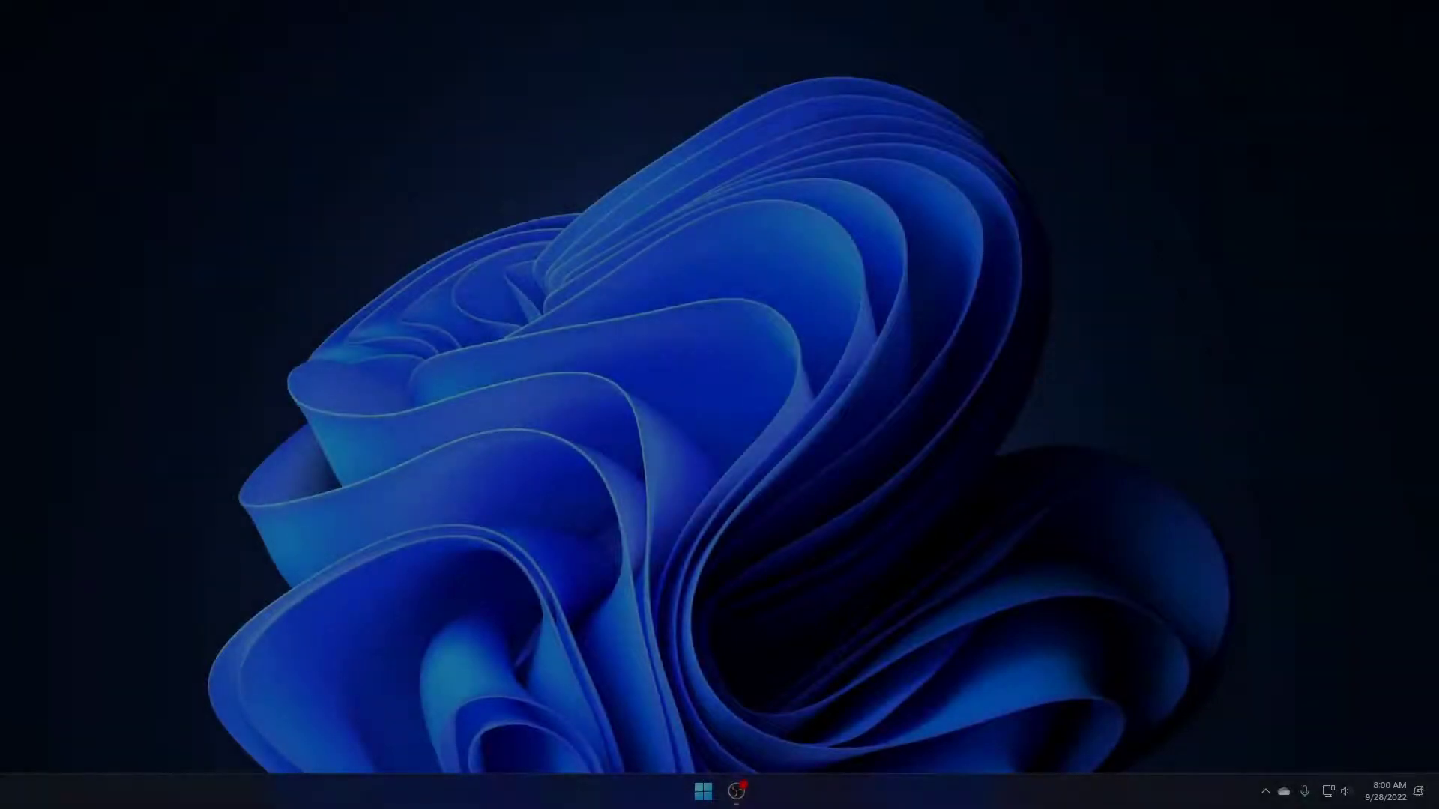
Step: Launch Google Chrome from the pinned Browser folder in the Windows 11 Start menu
key("super")
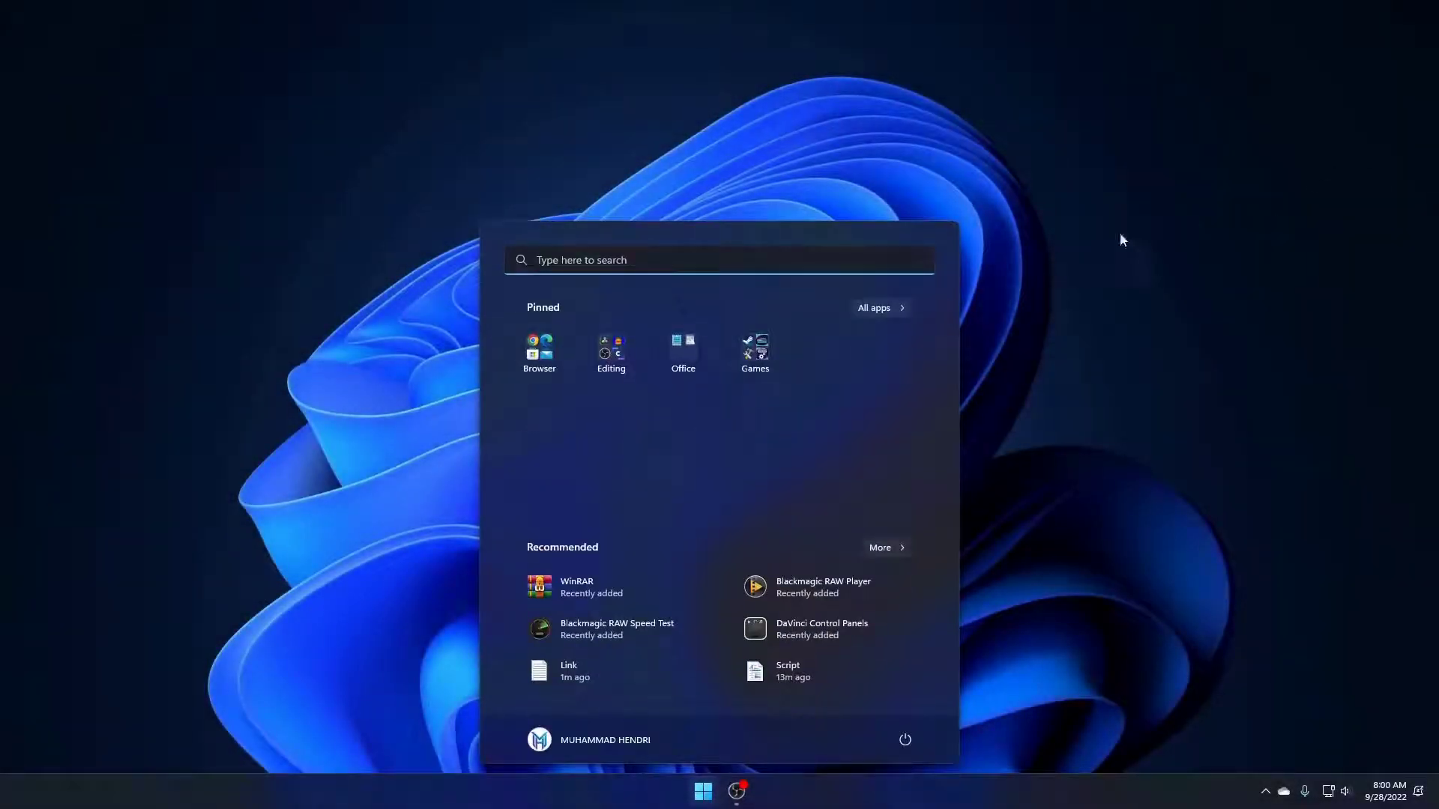
left_click(521, 366)
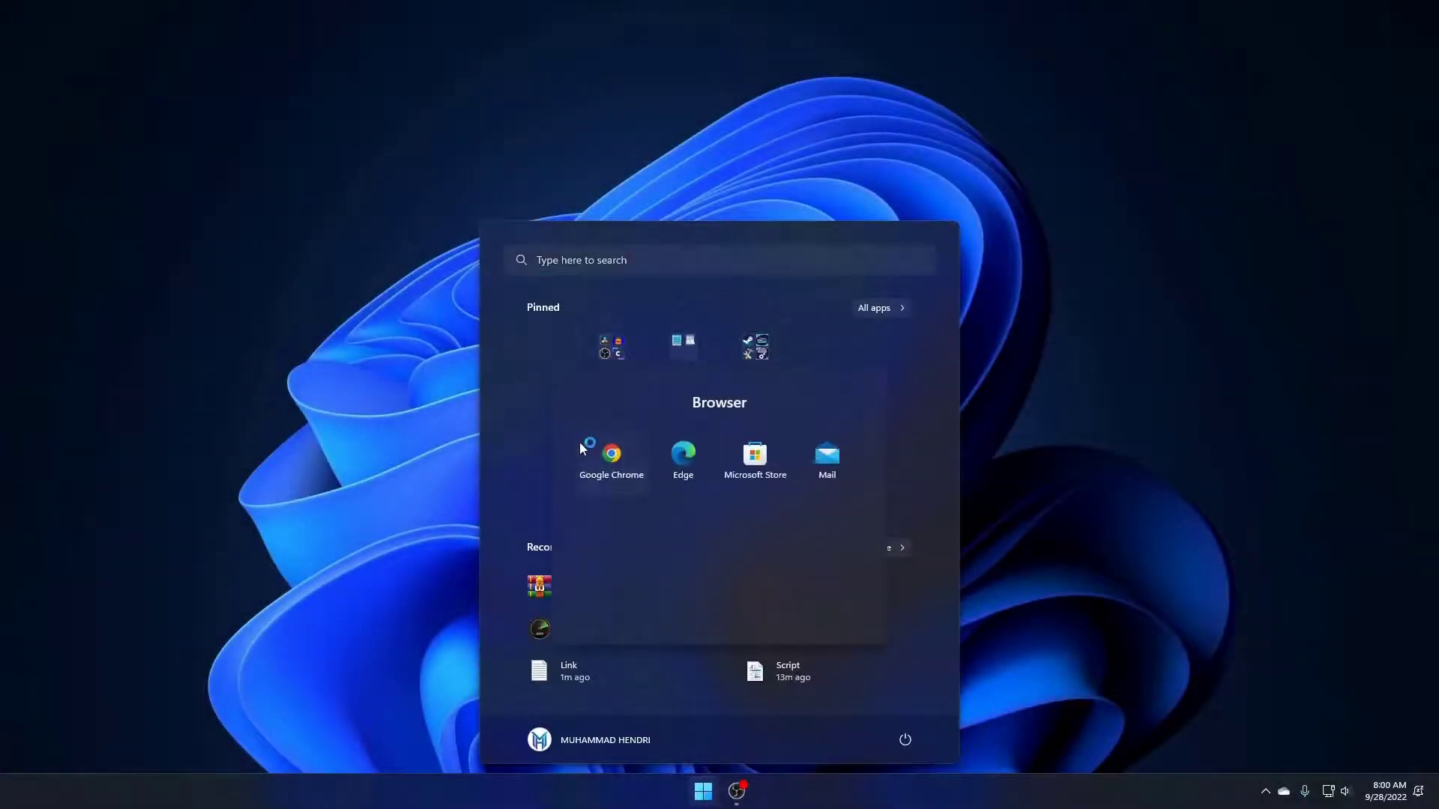
left_click(589, 448)
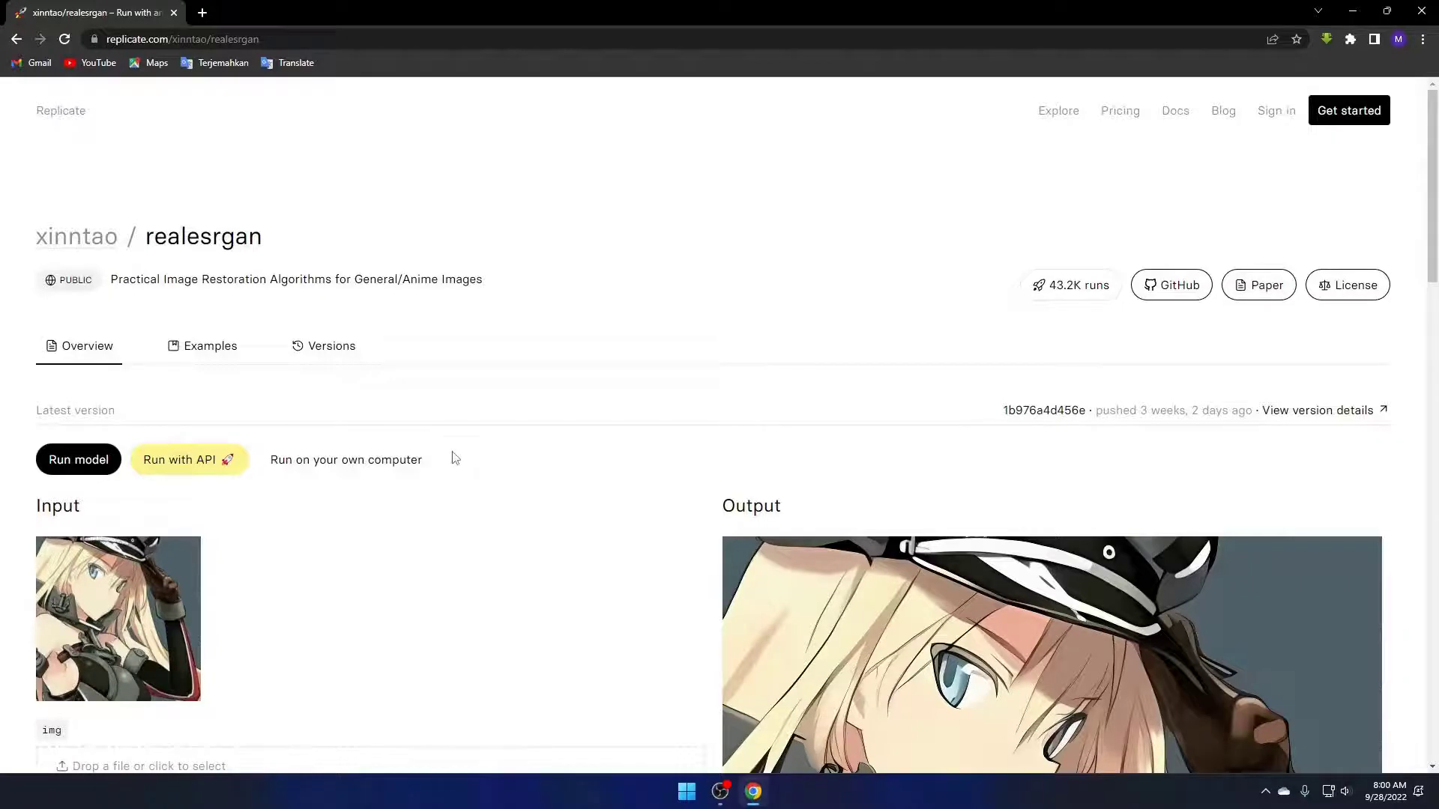
scroll(457, 458, "down", 4)
scroll(460, 468, "down", 2)
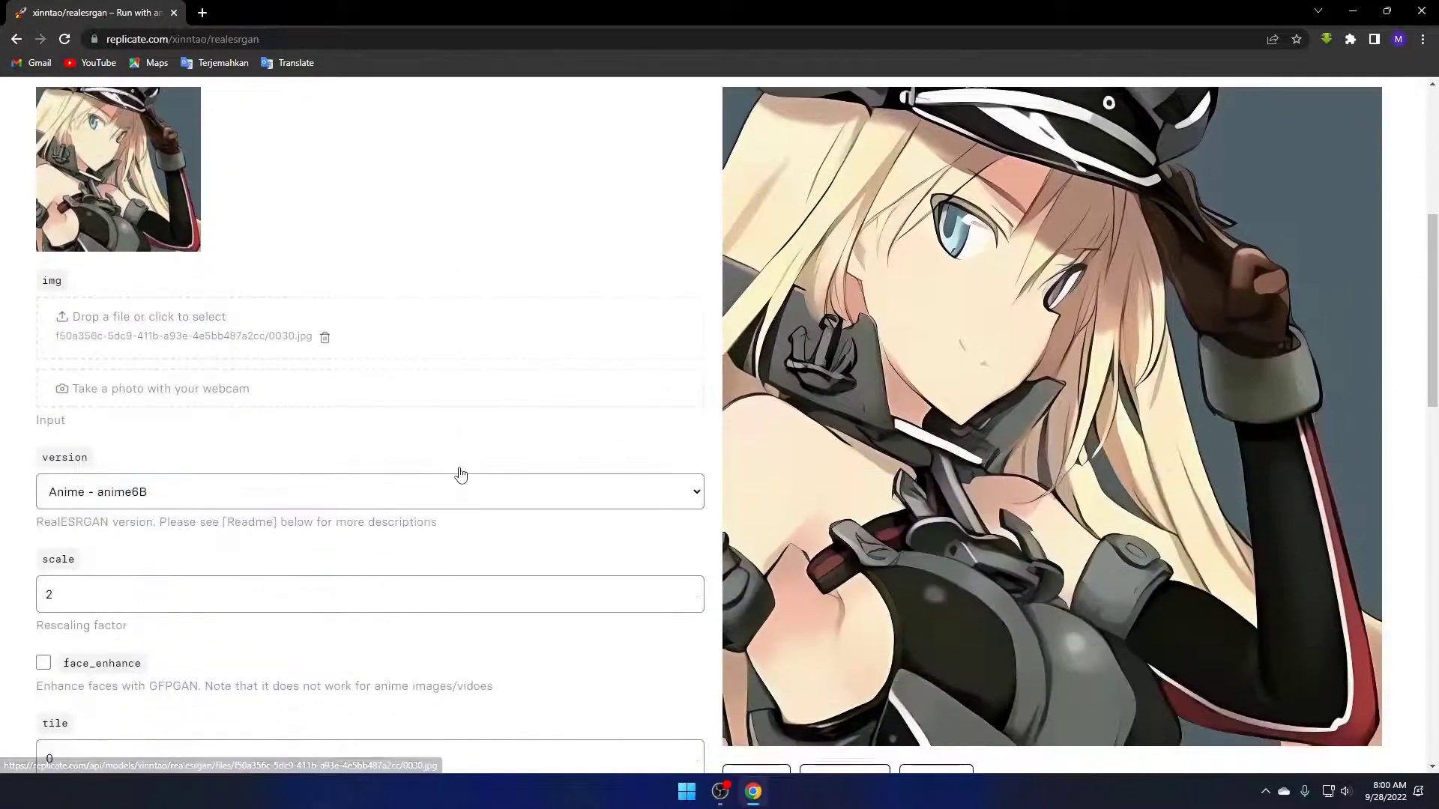
scroll(460, 472, "down", 3)
scroll(460, 476, "down", 2)
scroll(462, 478, "down", 3)
scroll(463, 480, "down", 3)
scroll(465, 484, "up", 1)
scroll(466, 486, "up", 3)
scroll(470, 488, "up", 3)
scroll(469, 489, "up", 4)
scroll(469, 490, "up", 4)
scroll(469, 492, "up", 2)
scroll(469, 493, "down", 1)
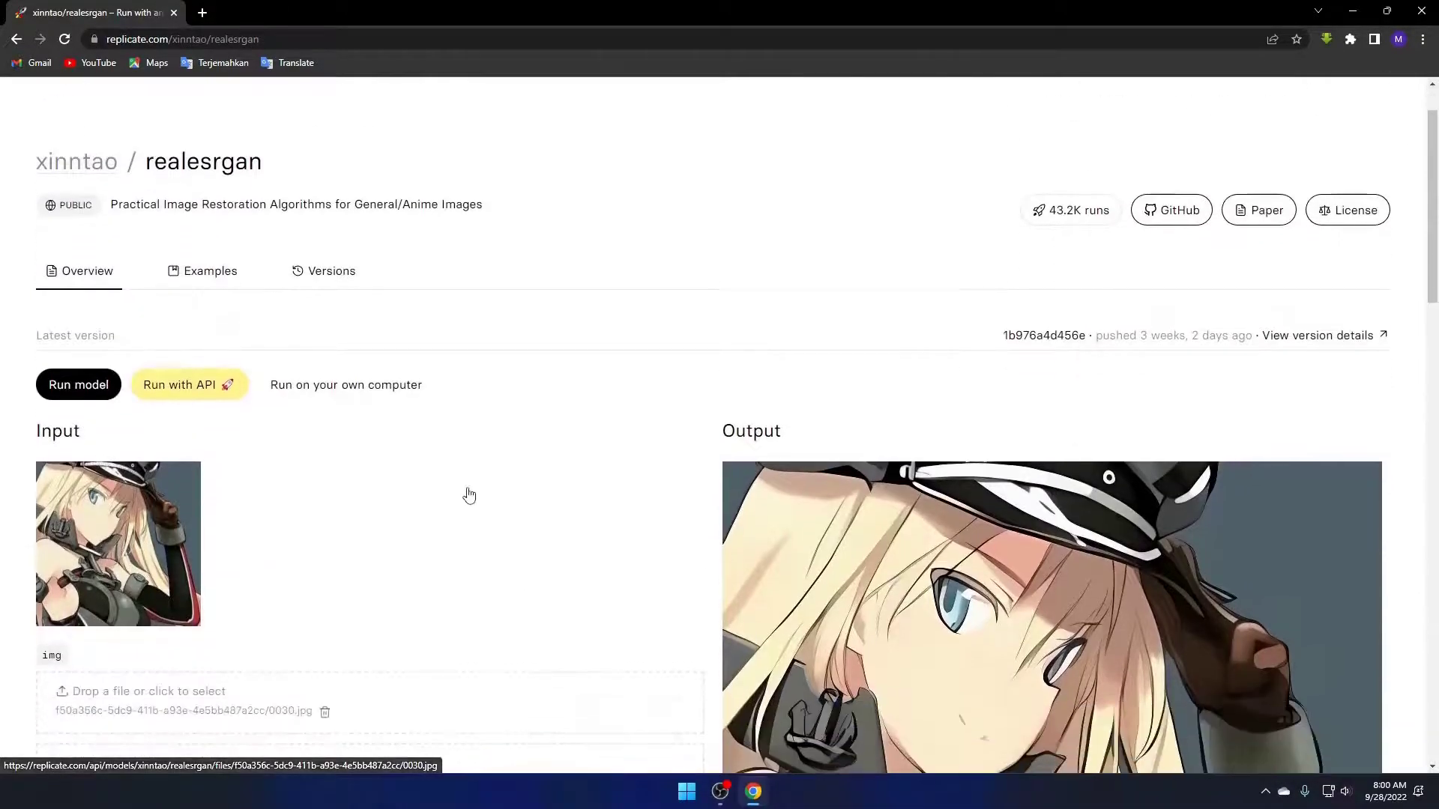
scroll(469, 493, "down", 1)
scroll(469, 495, "down", 2)
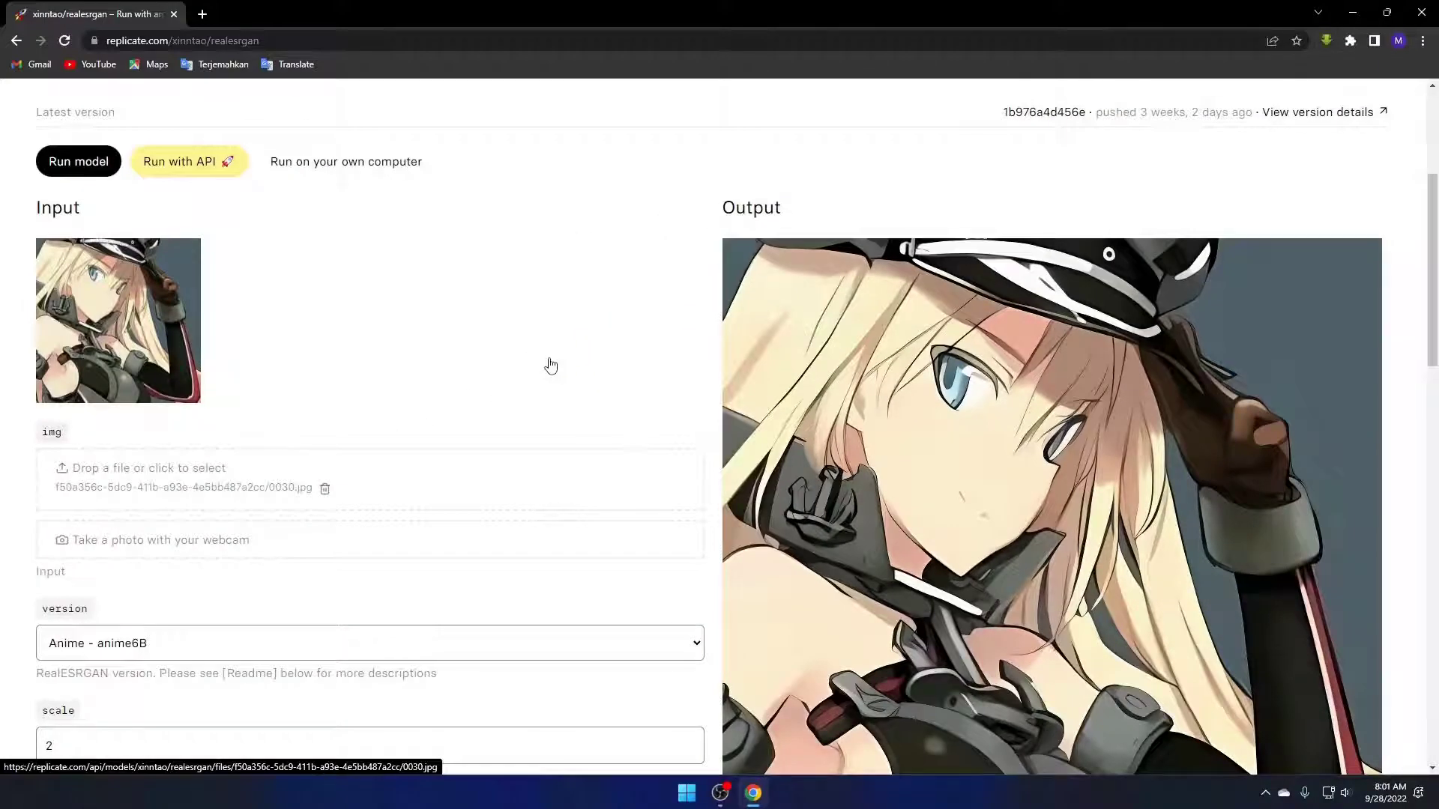
left_click(130, 321)
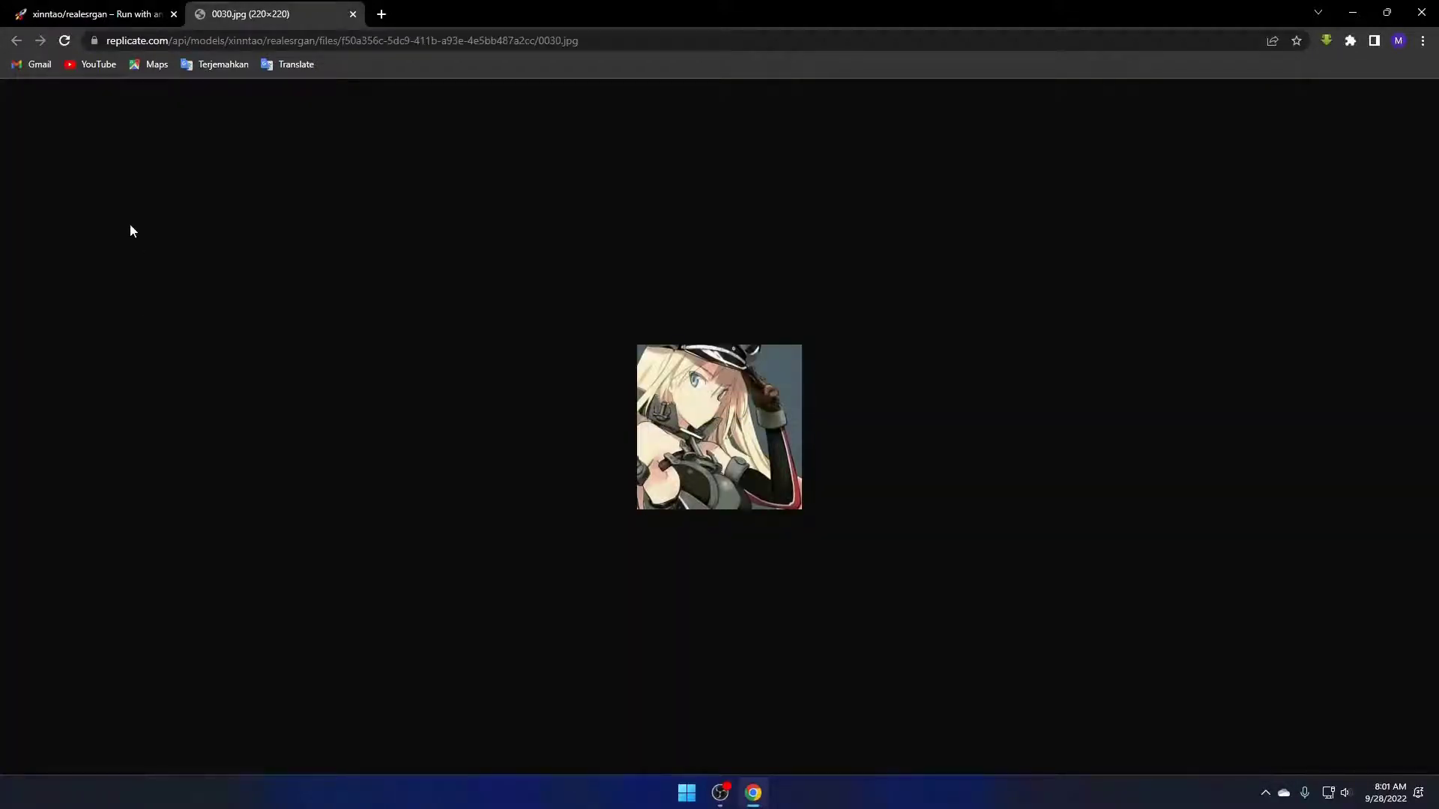
left_click(115, 13)
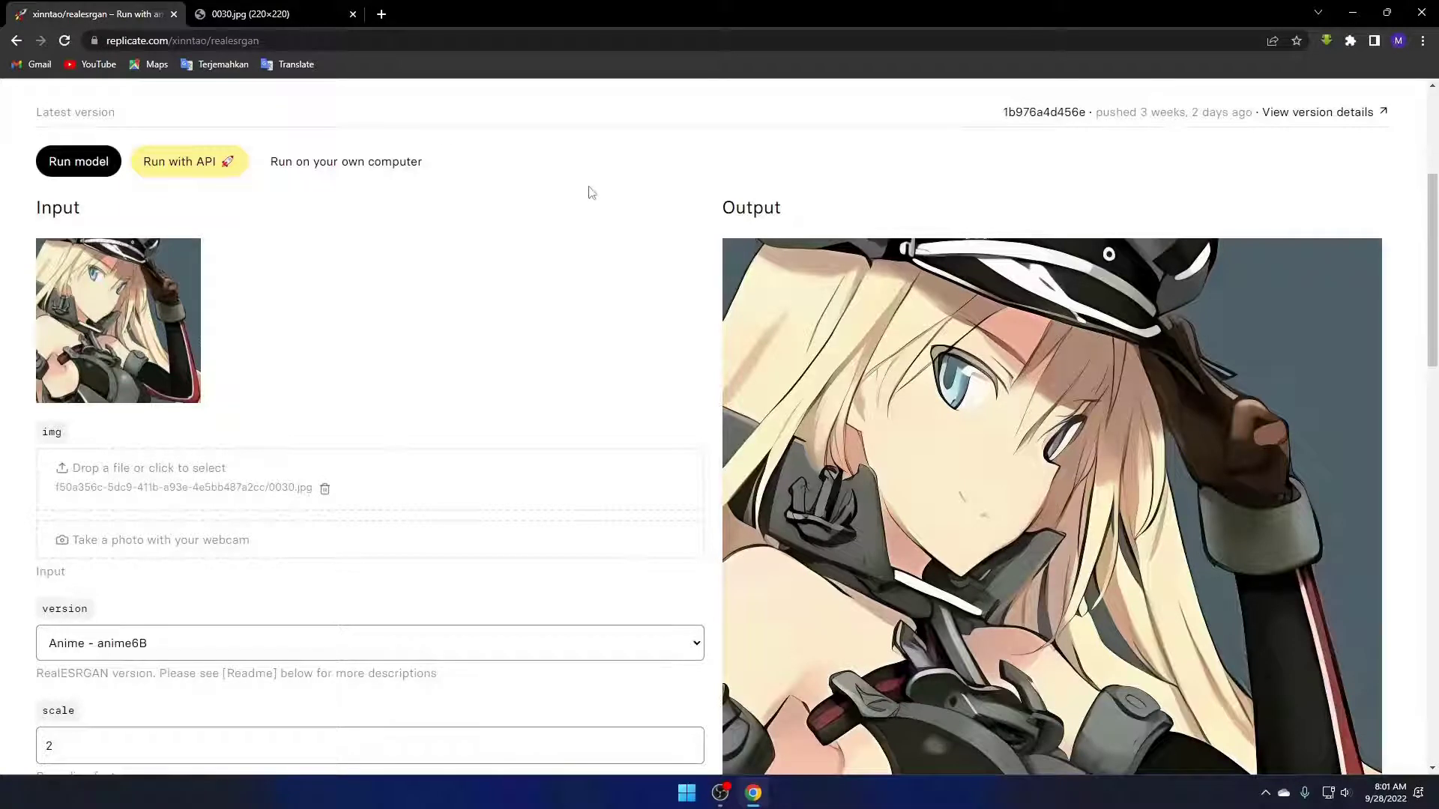
left_click(828, 387)
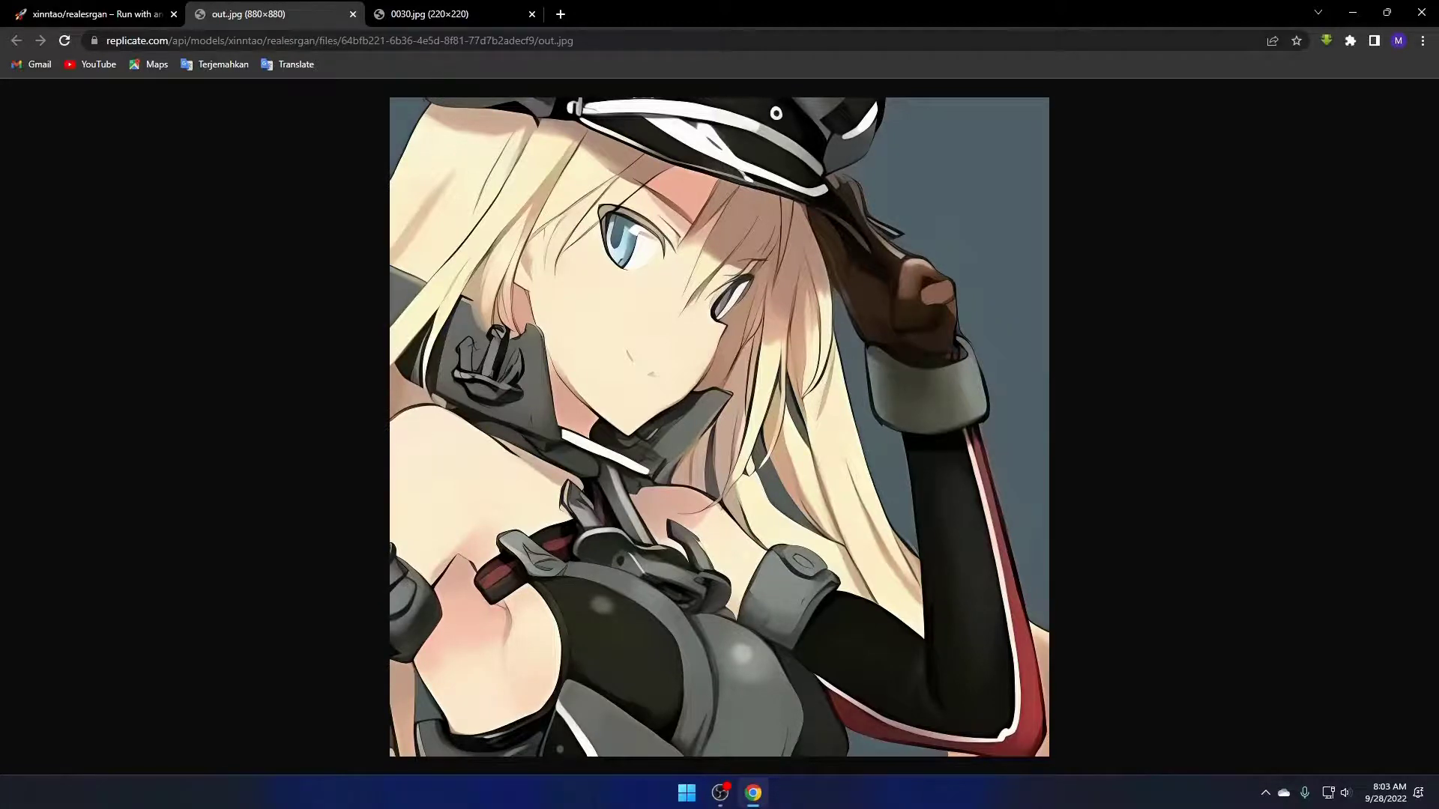
left_click(529, 14)
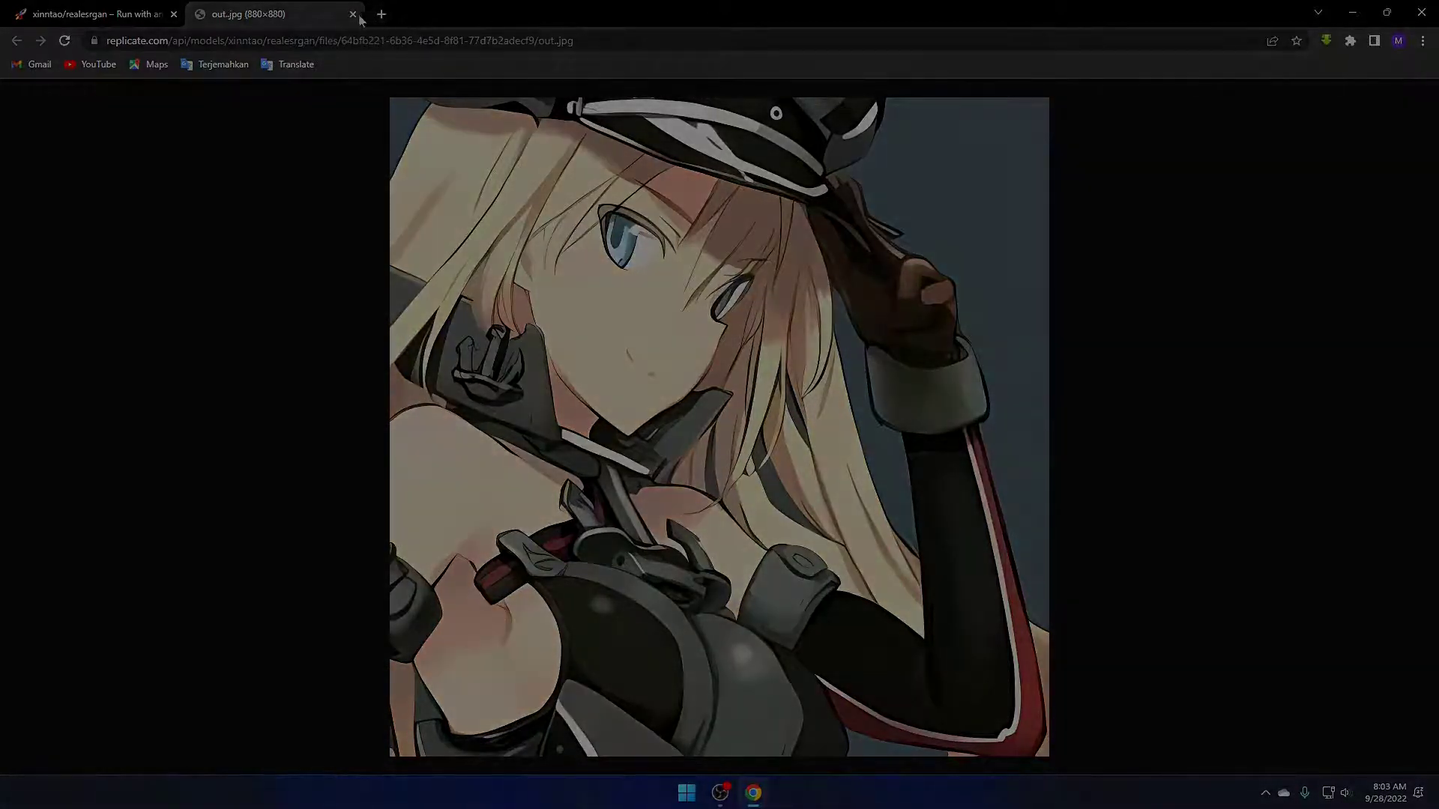
left_click(353, 14)
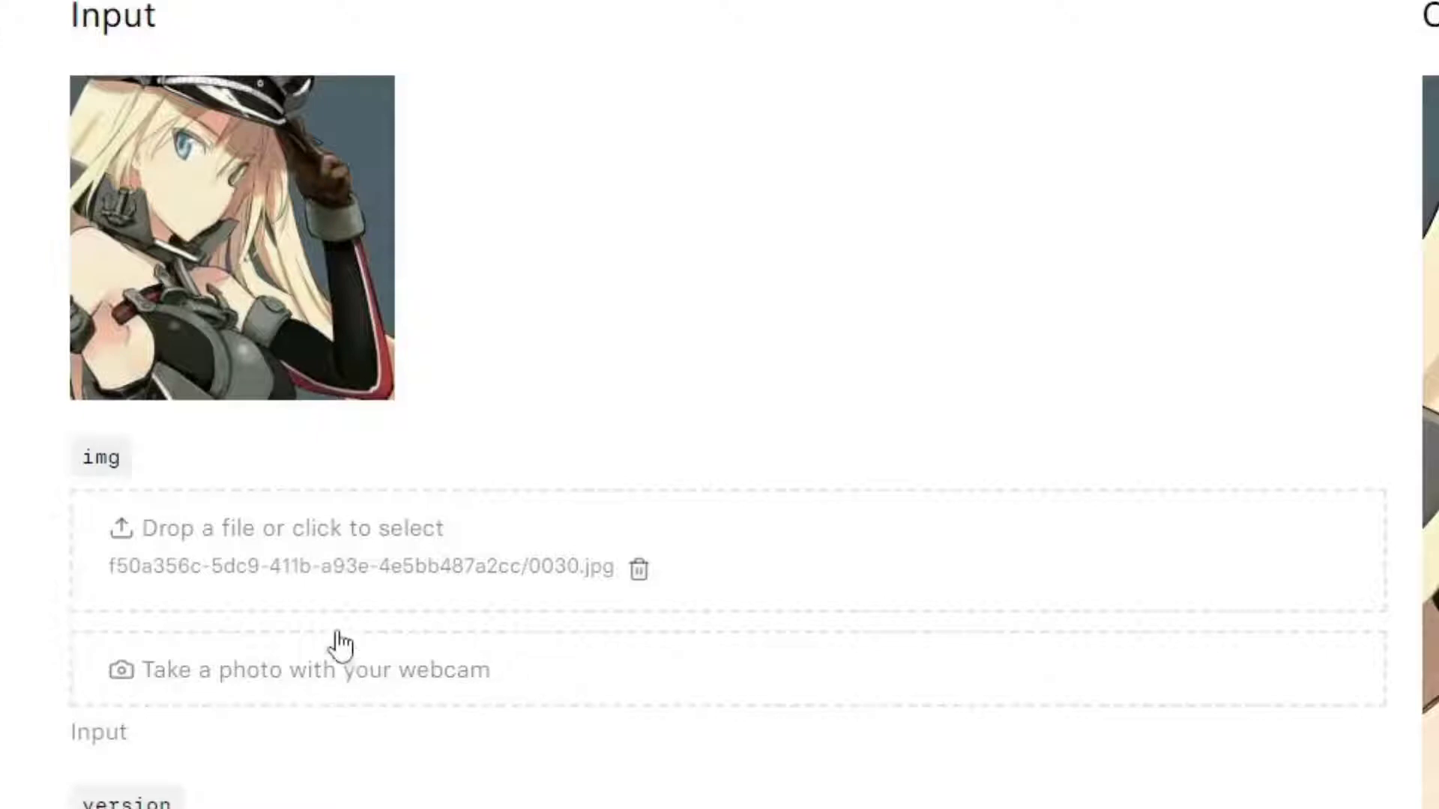
Step: Upload Naruto 1.jpg from the Downloads Contoh folder as the input image
left_click(336, 540)
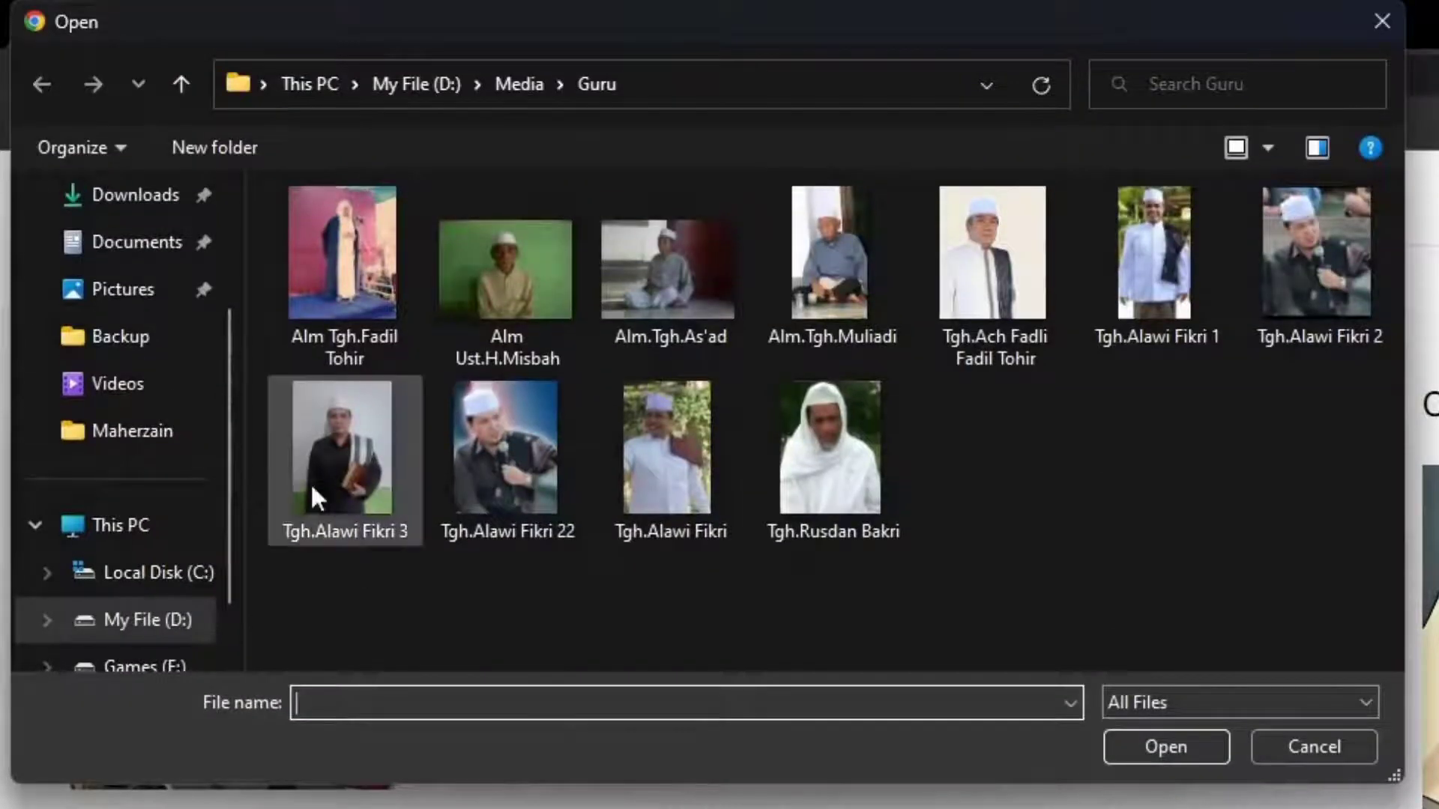
left_click(127, 157)
double_click(334, 367)
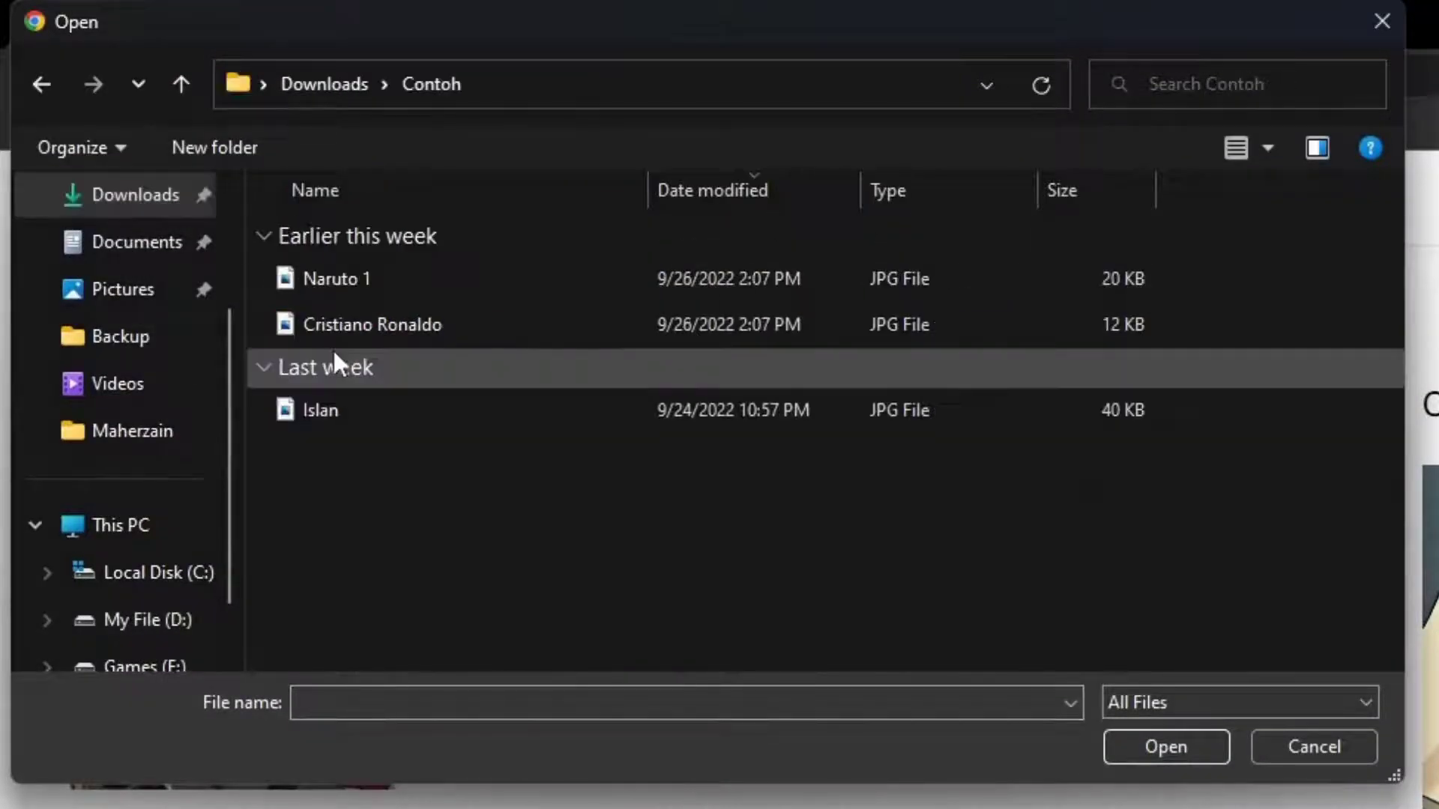
left_click(1268, 147)
left_click(1353, 83)
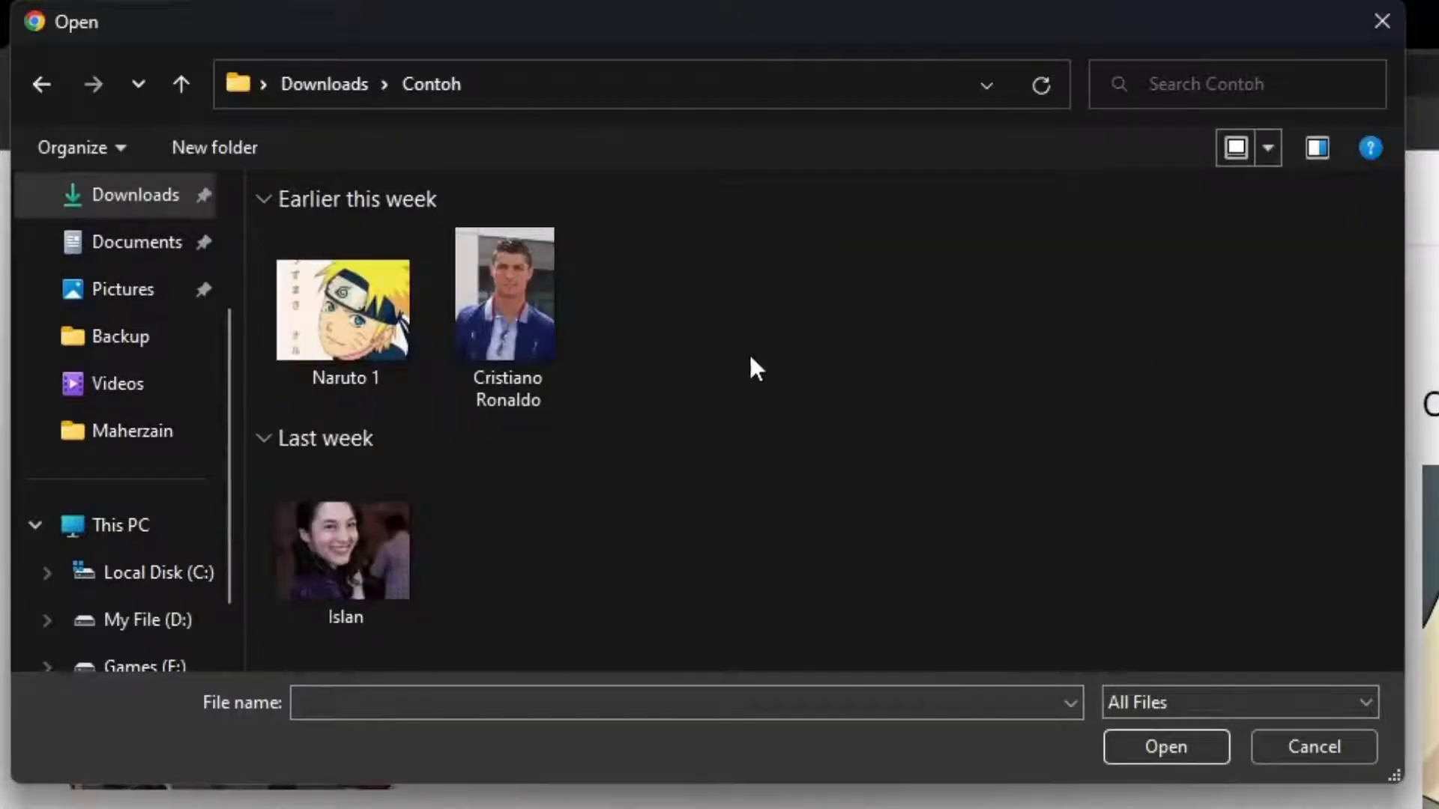
left_click(318, 334)
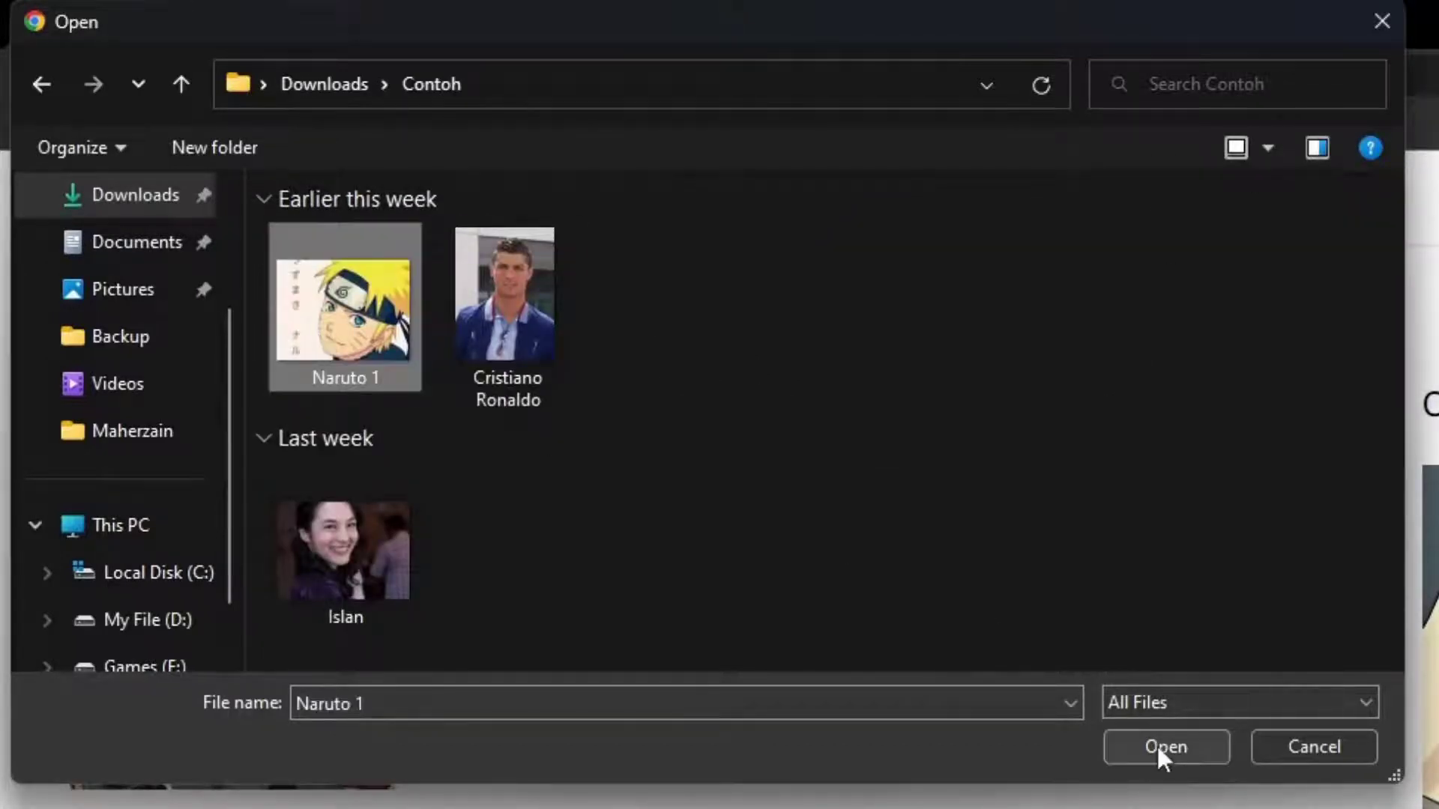
left_click(1162, 747)
scroll(588, 383, "down", 2)
scroll(587, 384, "down", 1)
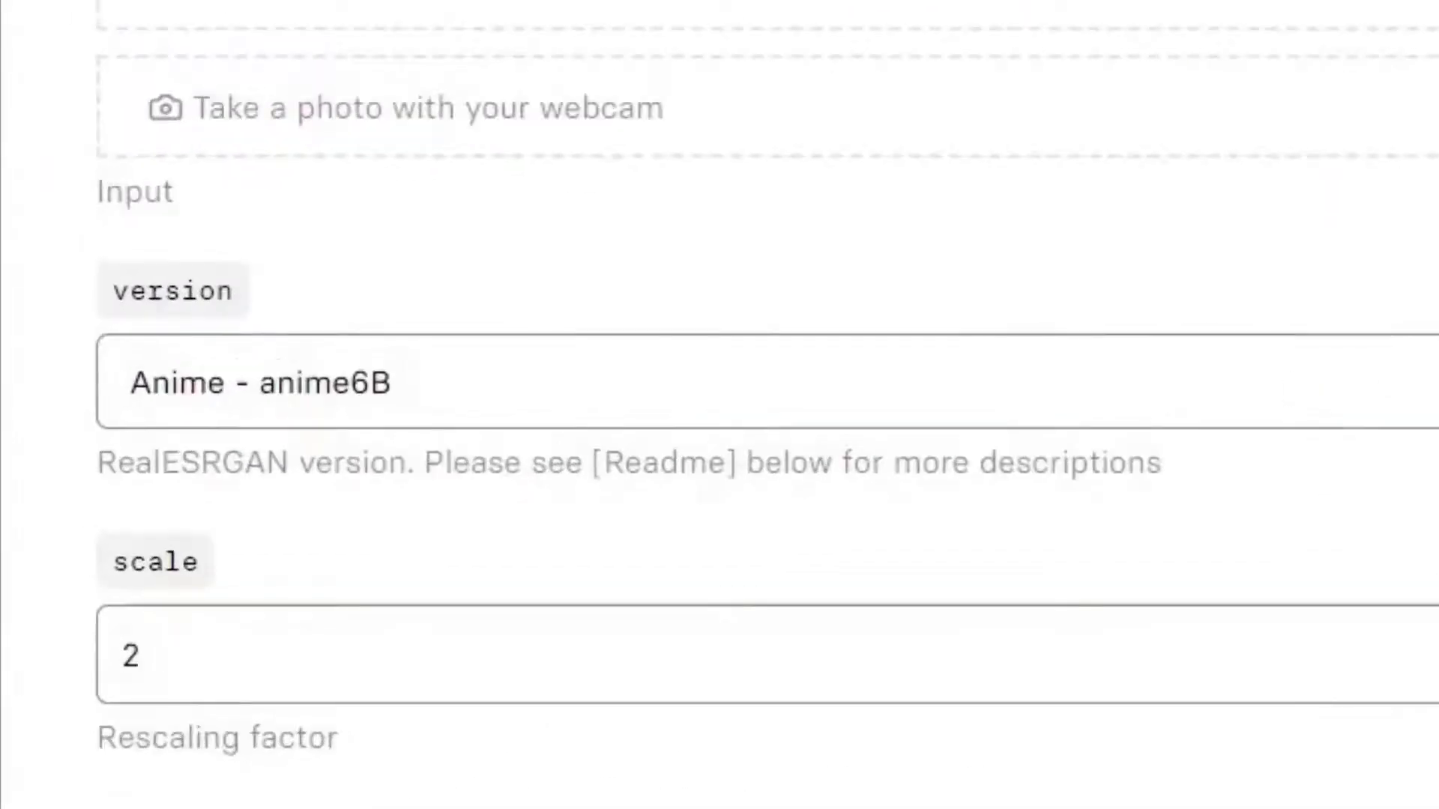
Step: Keep the Anime - anime6B version, change scale from 2 to 4, and submit
left_click(1423, 385)
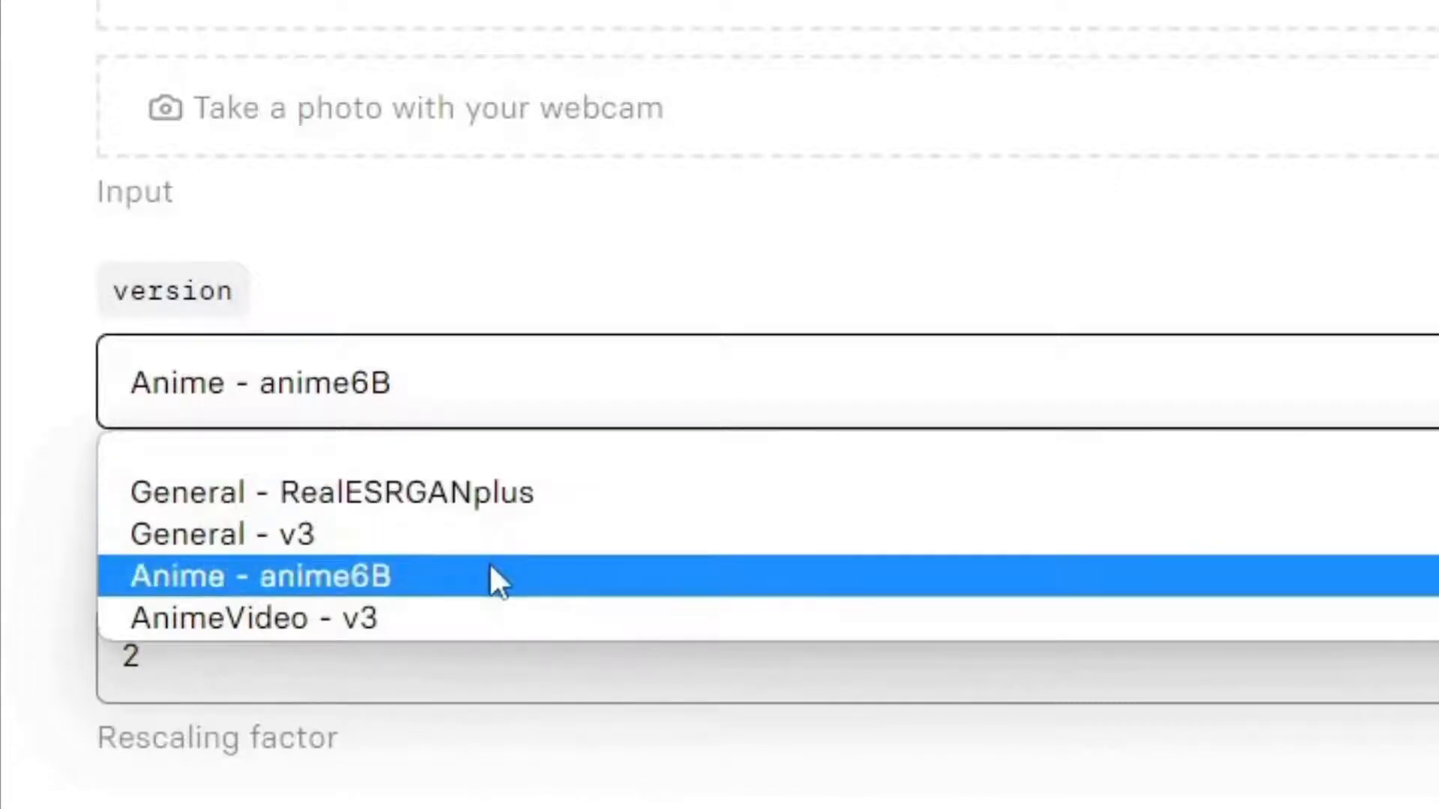
left_click(492, 577)
scroll(495, 578, "down", 3)
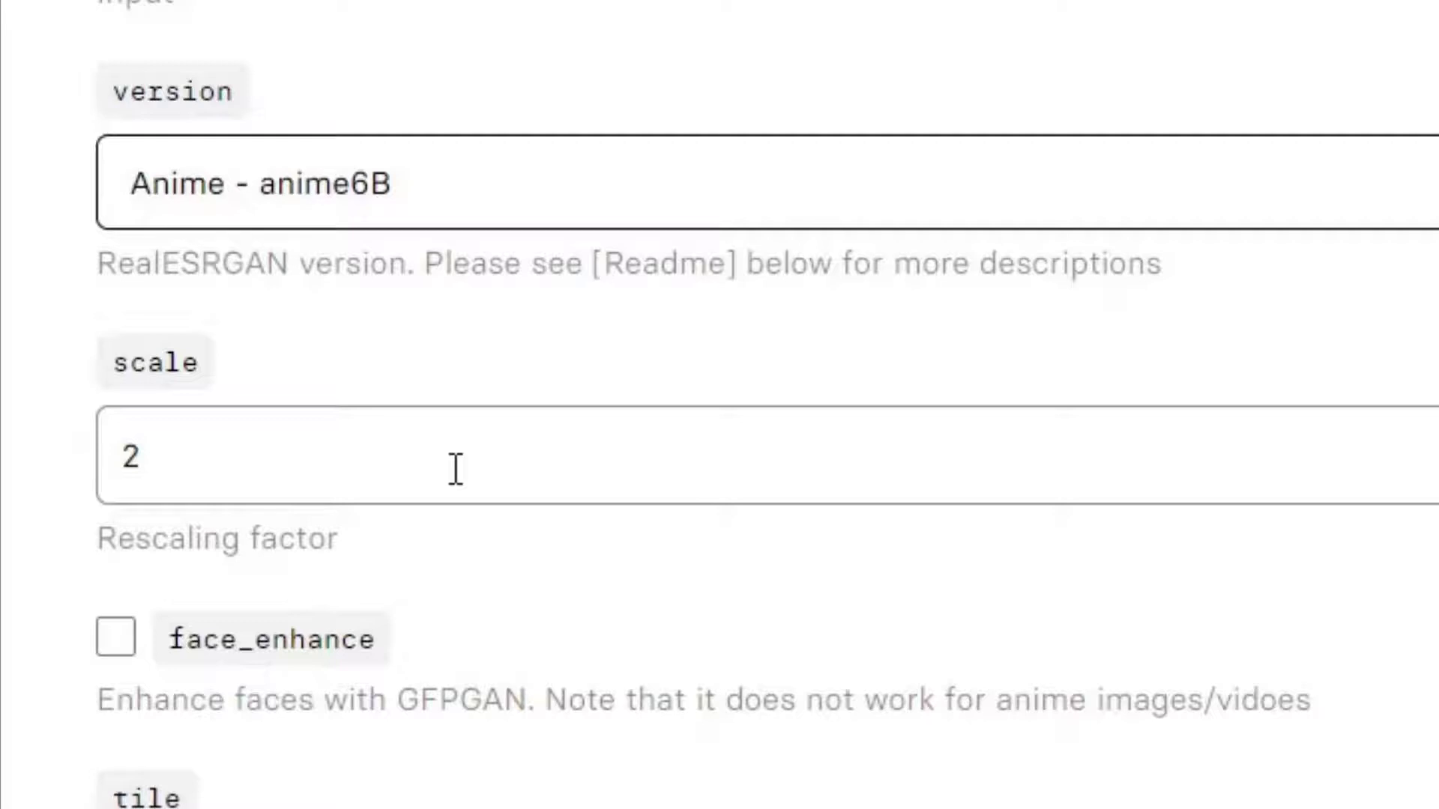
left_click(455, 469)
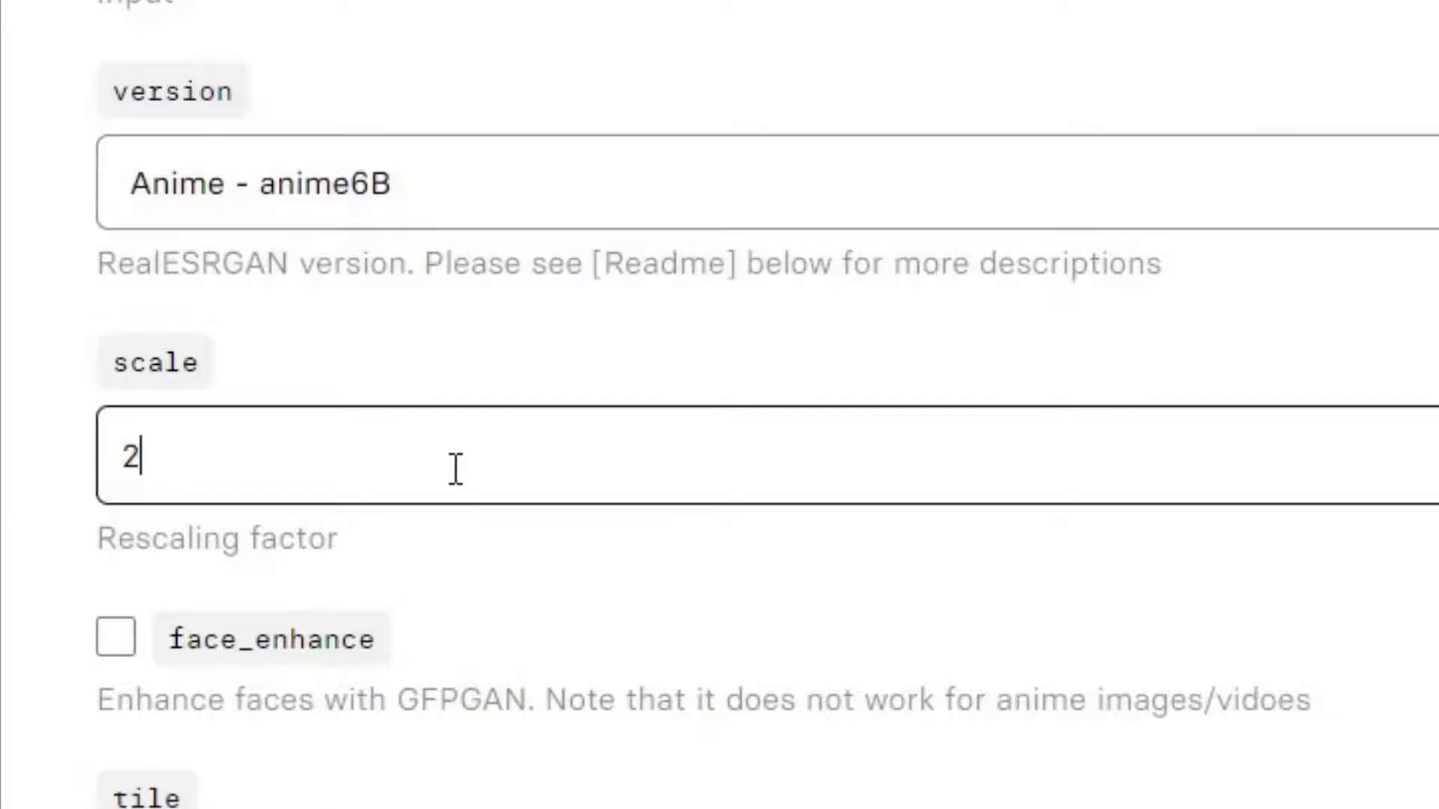
key("BackSpace")
type("4")
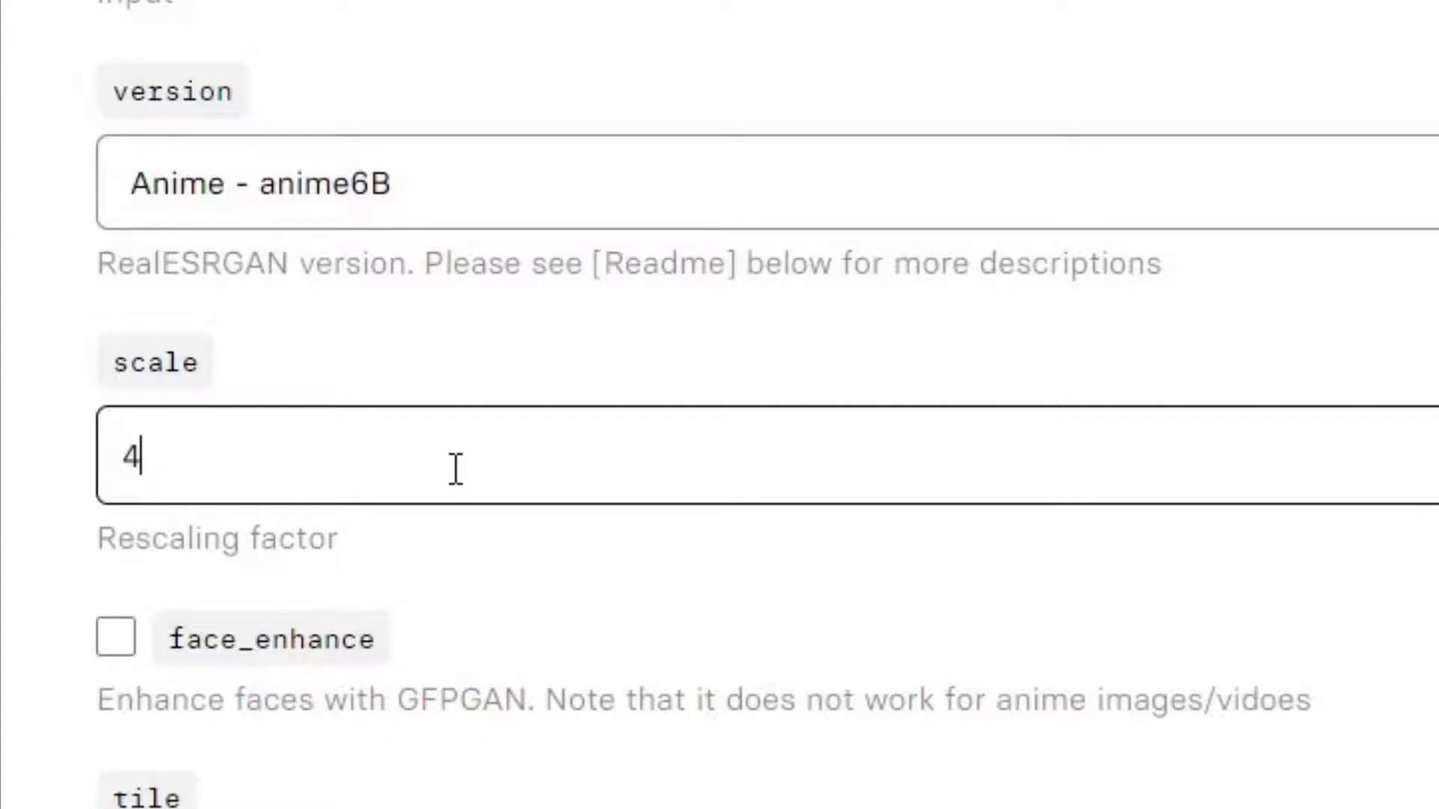
scroll(361, 531, "down", 3)
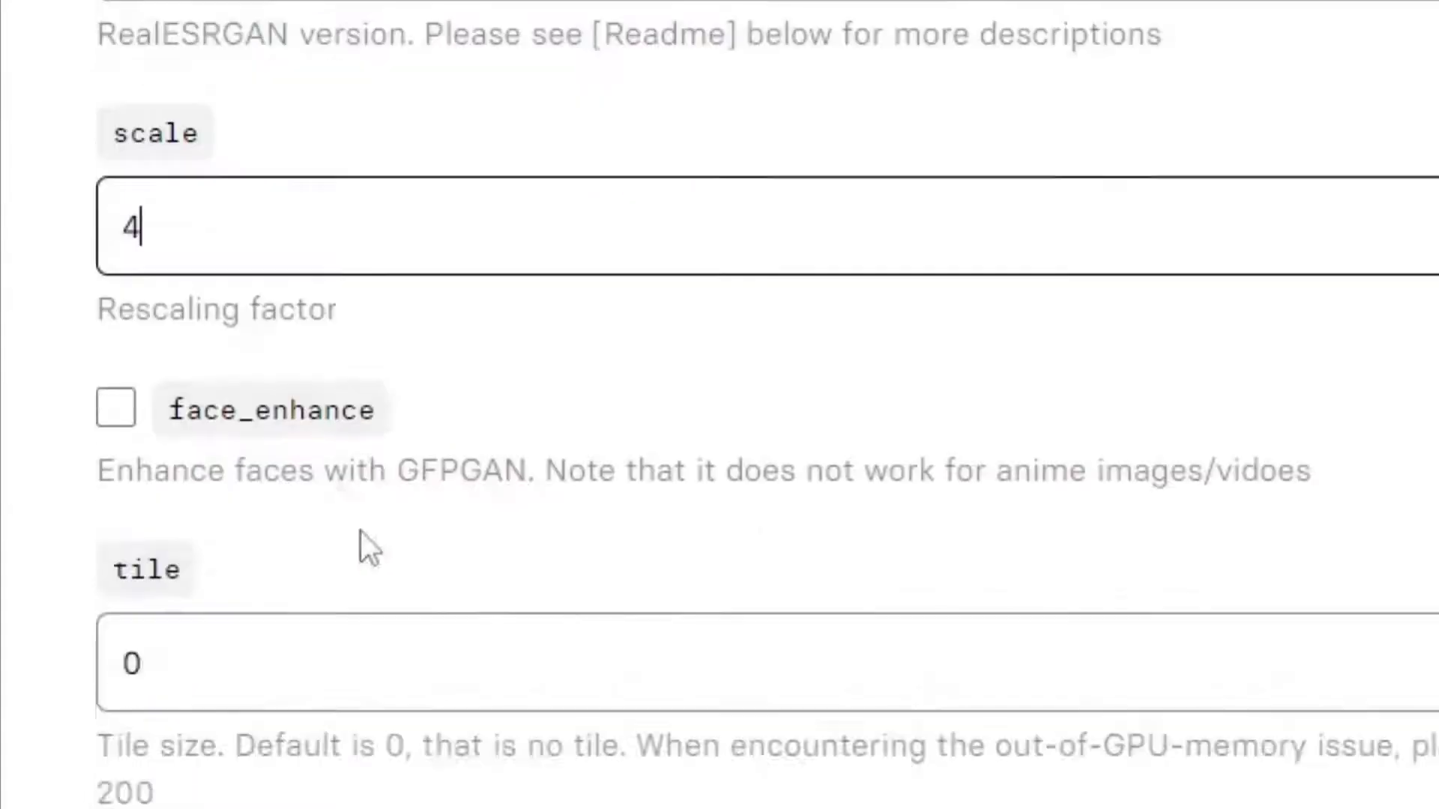
scroll(361, 531, "down", 5)
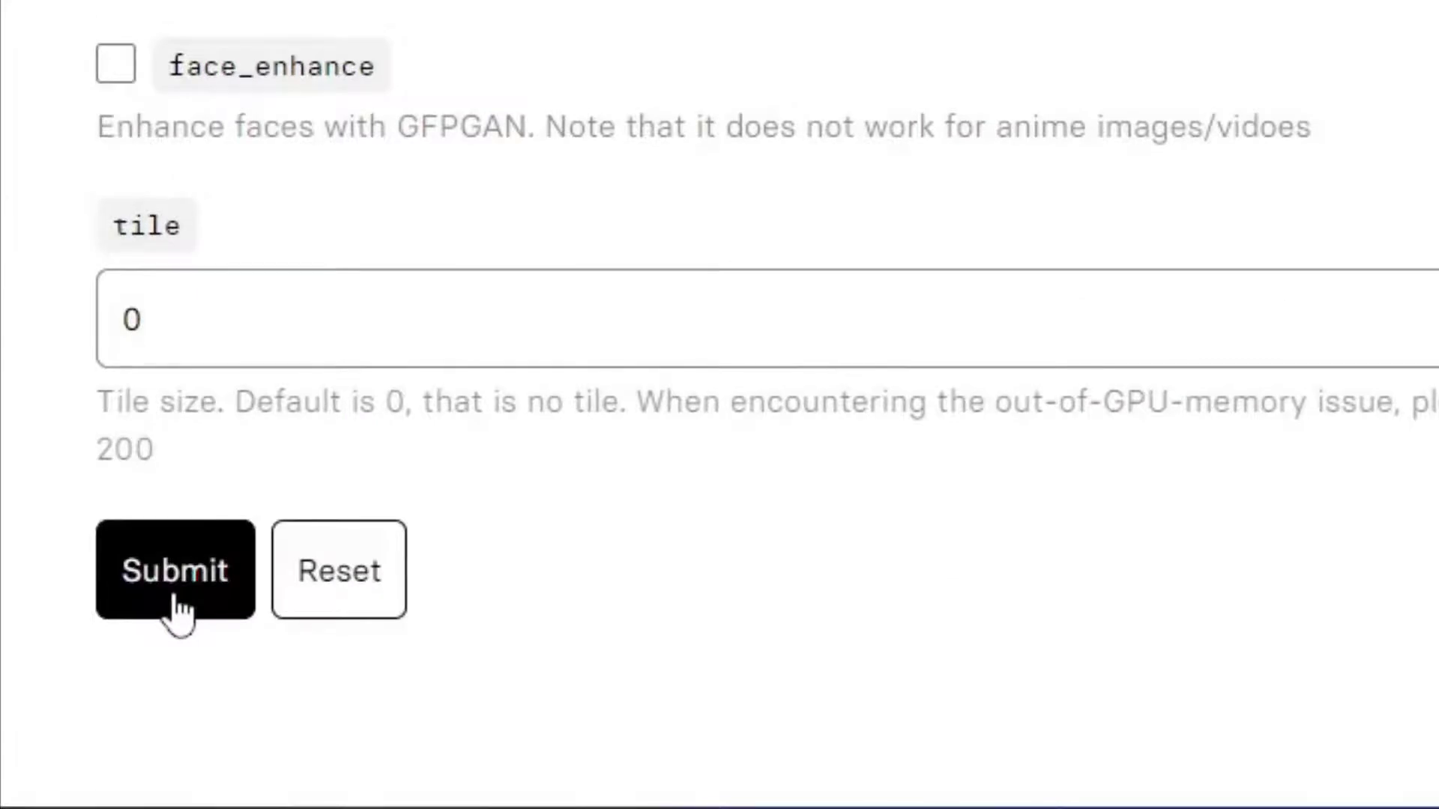
left_click(175, 598)
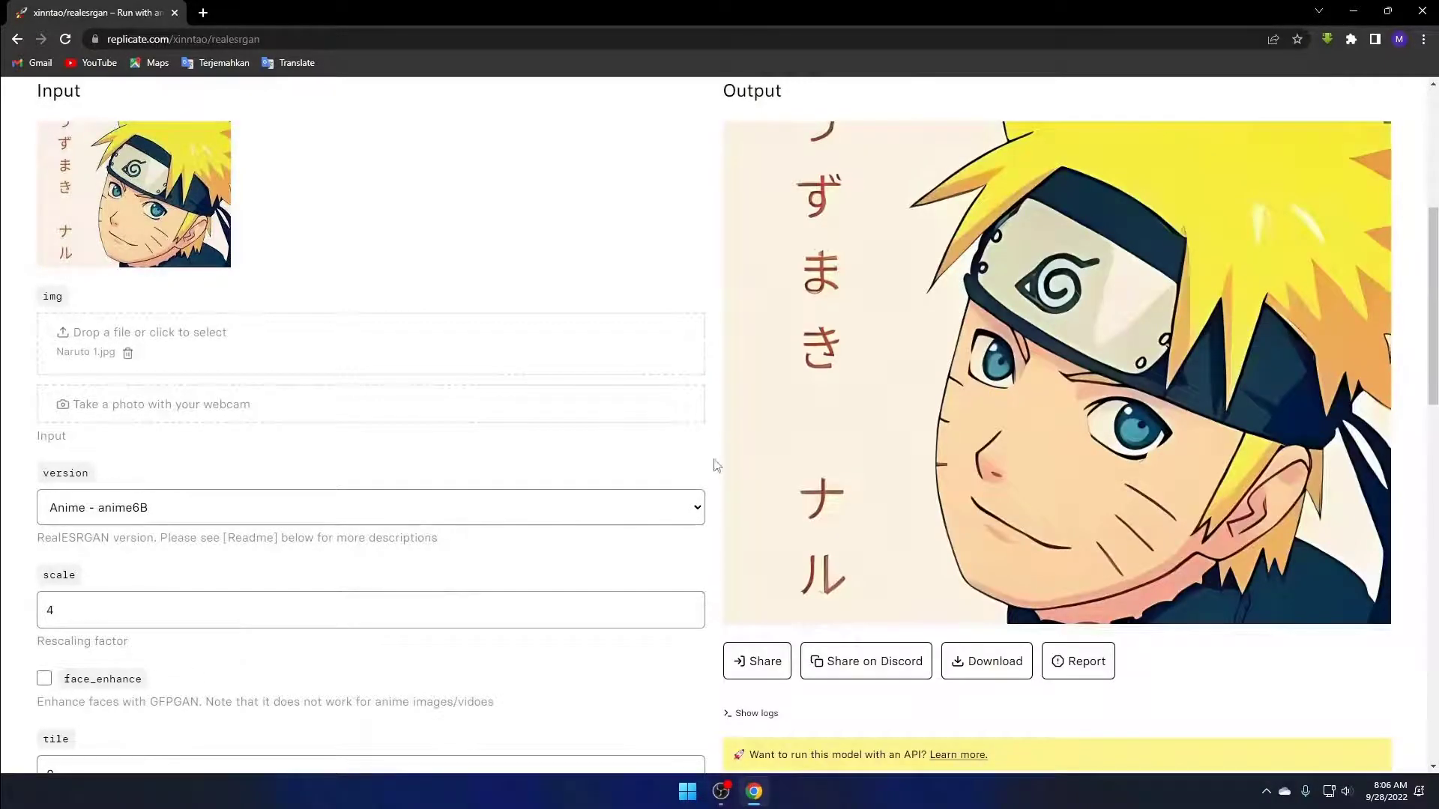
Step: View the 4x upscaled Naruto image full size, then pick a new input photo
left_click(974, 416)
left_click(345, 344)
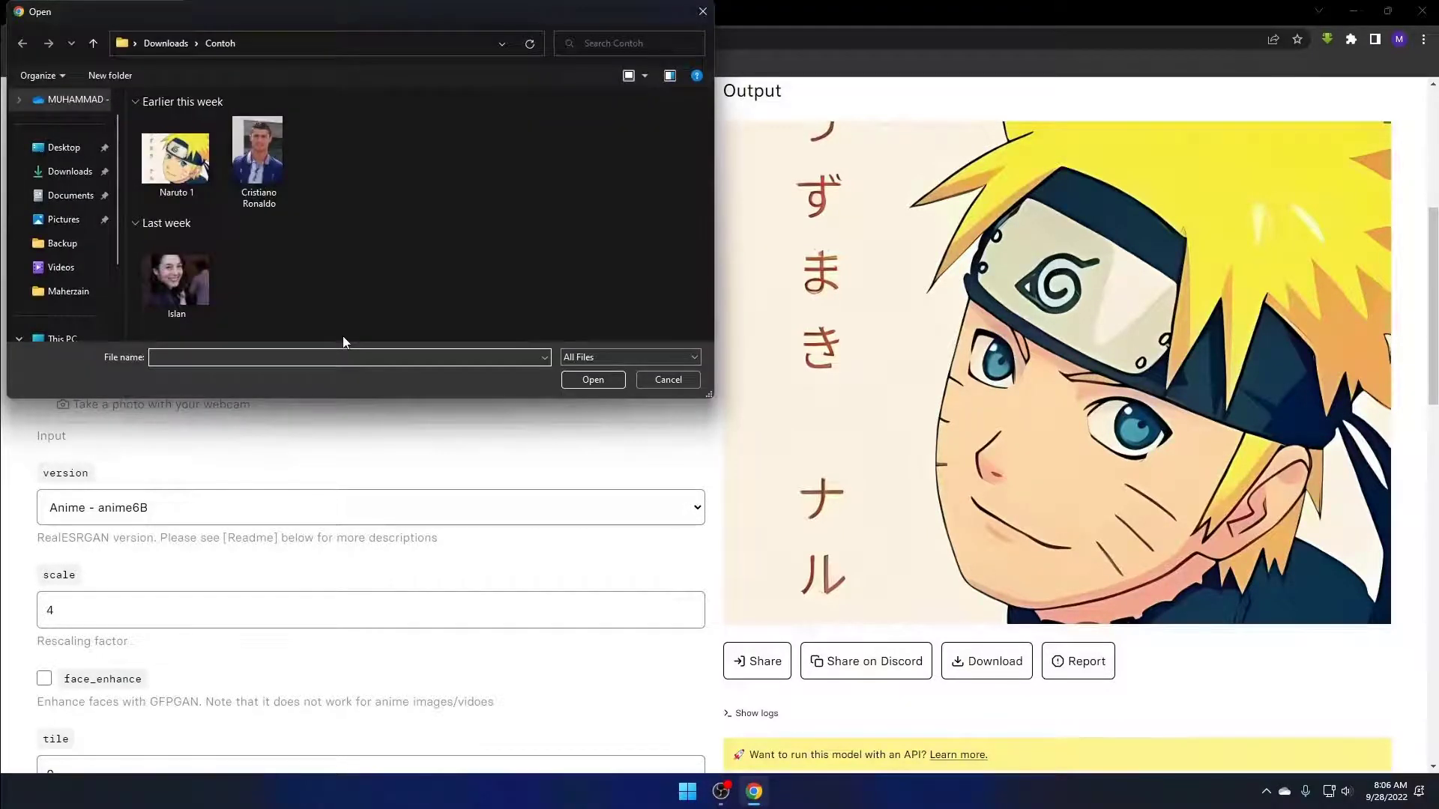
Step: Load the man's portrait, switch to General - RealESRGANplus, and run the upscale
left_click(279, 174)
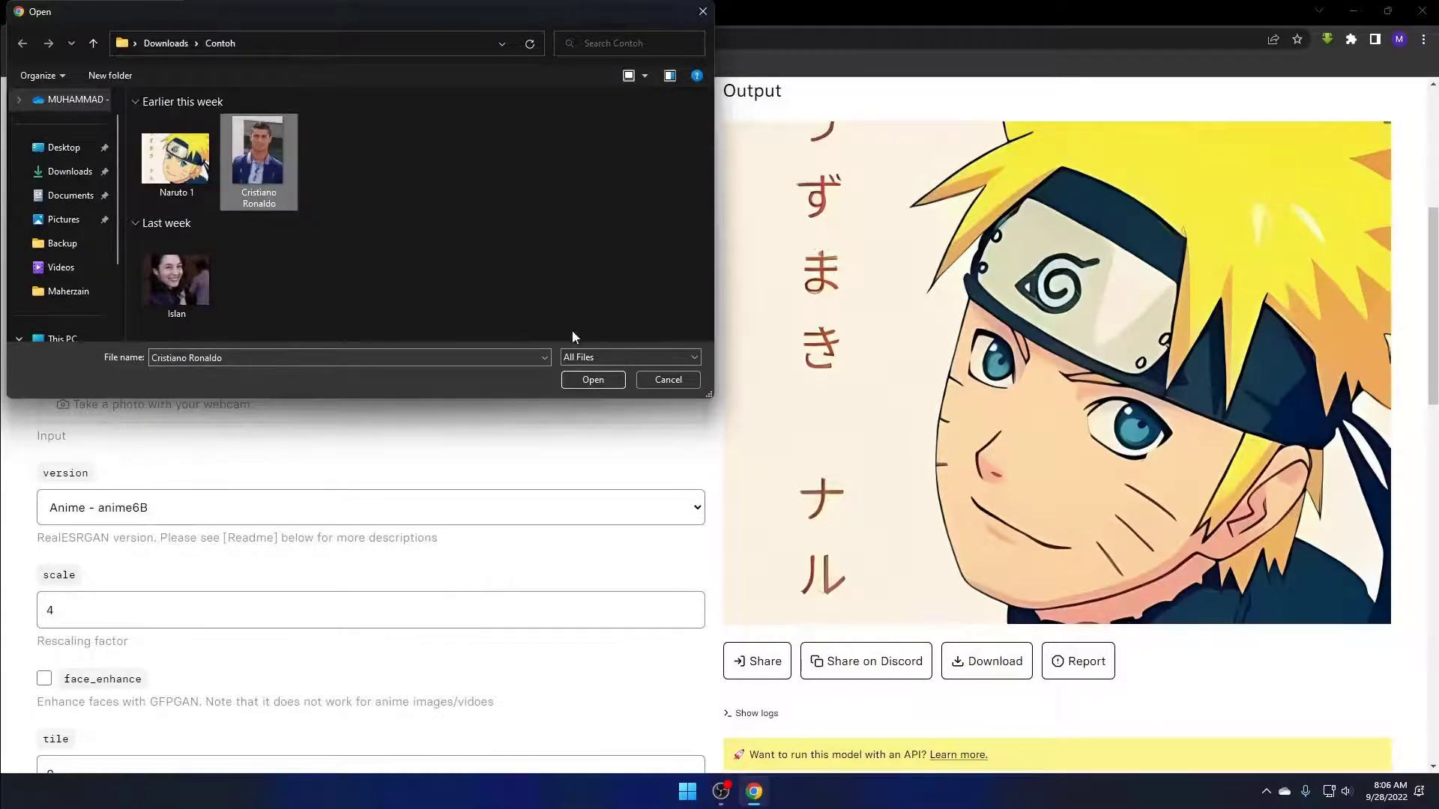
left_click(588, 378)
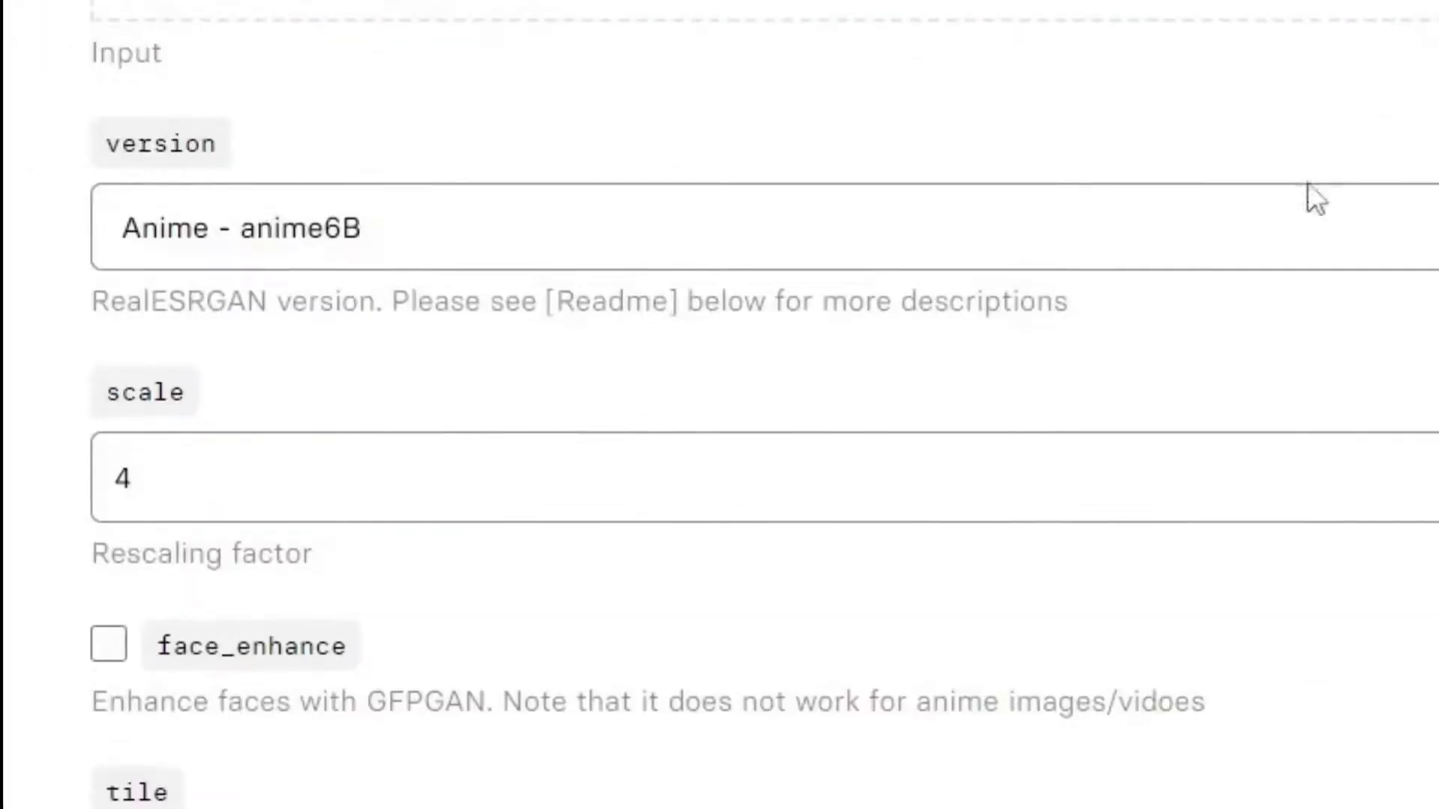
left_click(1244, 220)
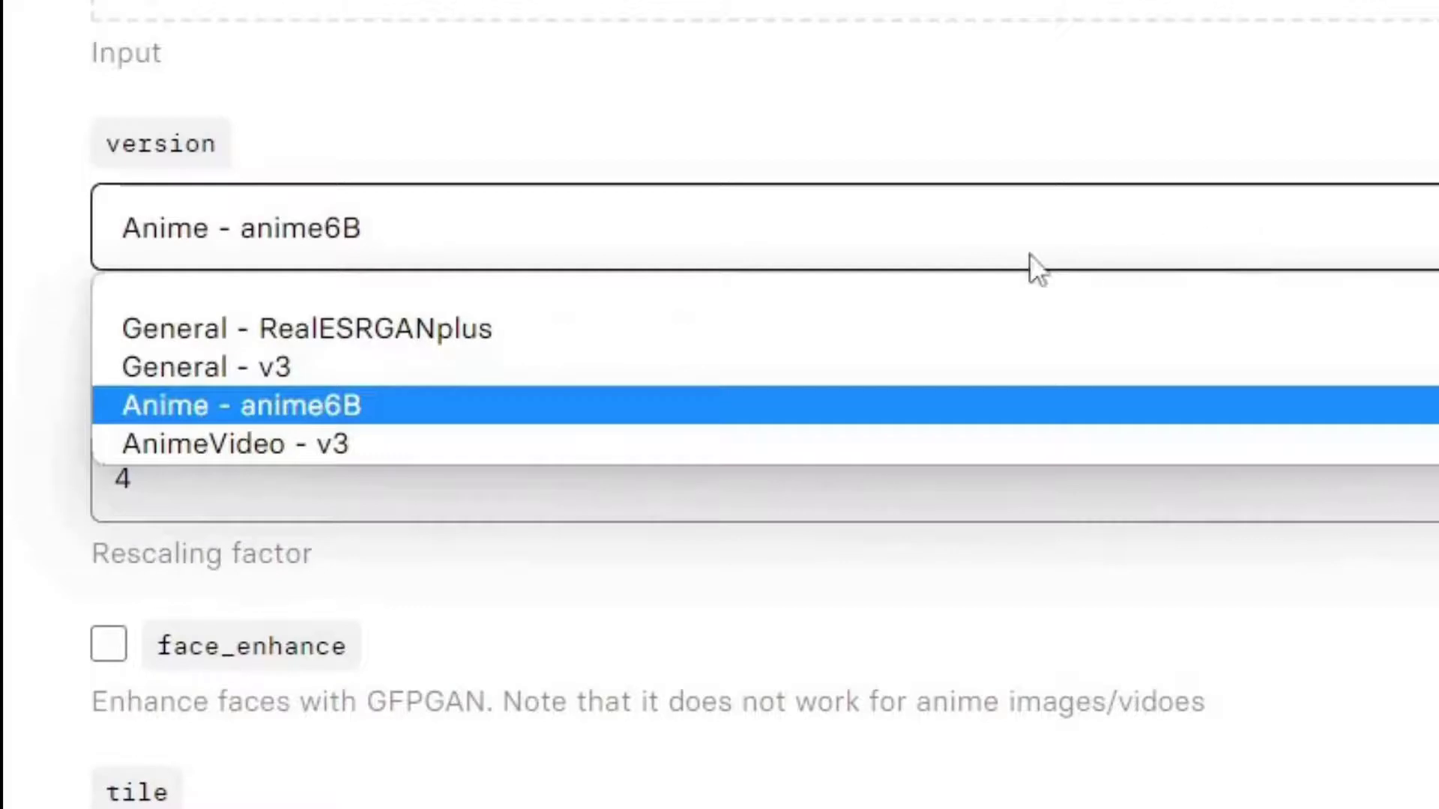
left_click(658, 331)
scroll(658, 334, "down", 3)
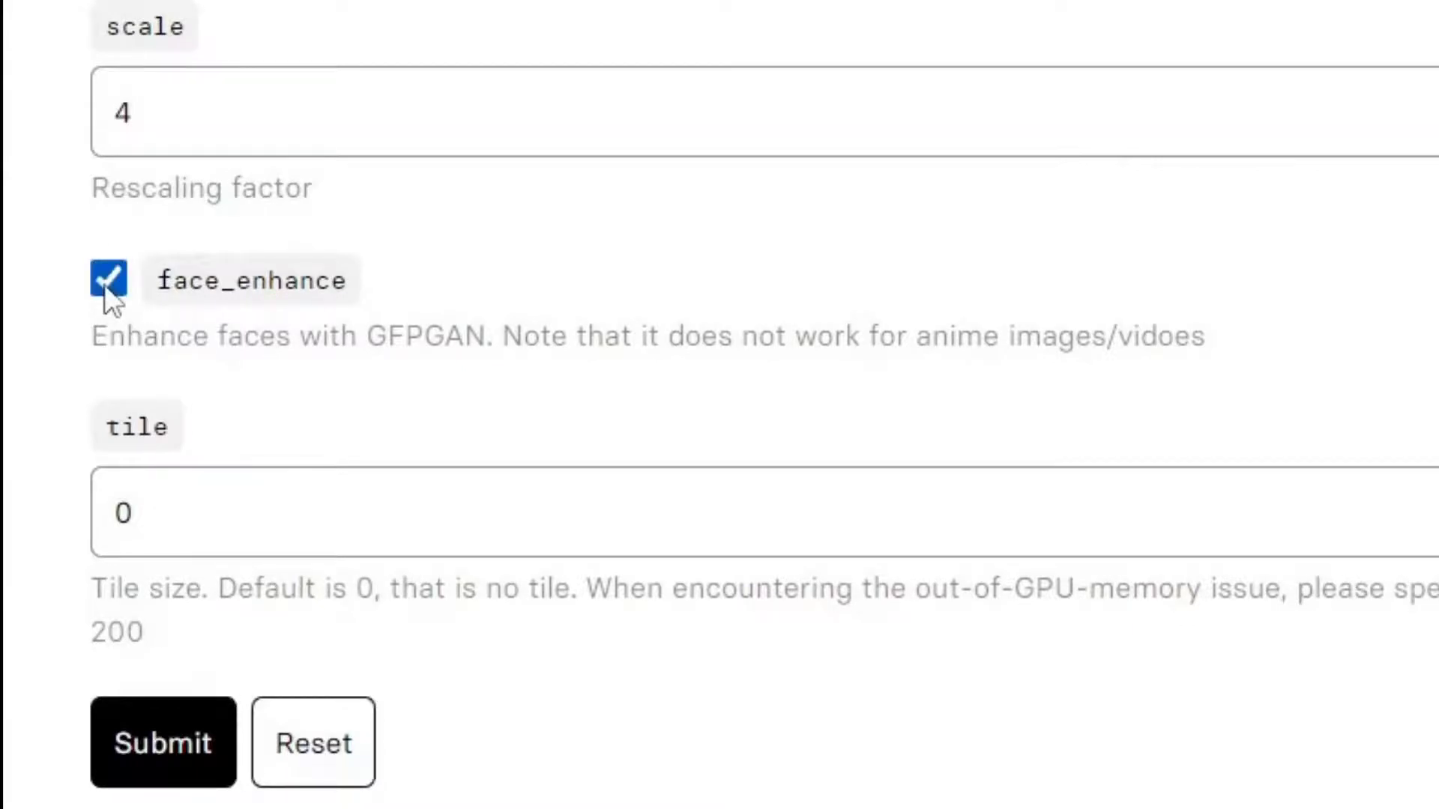
scroll(113, 292, "down", 3)
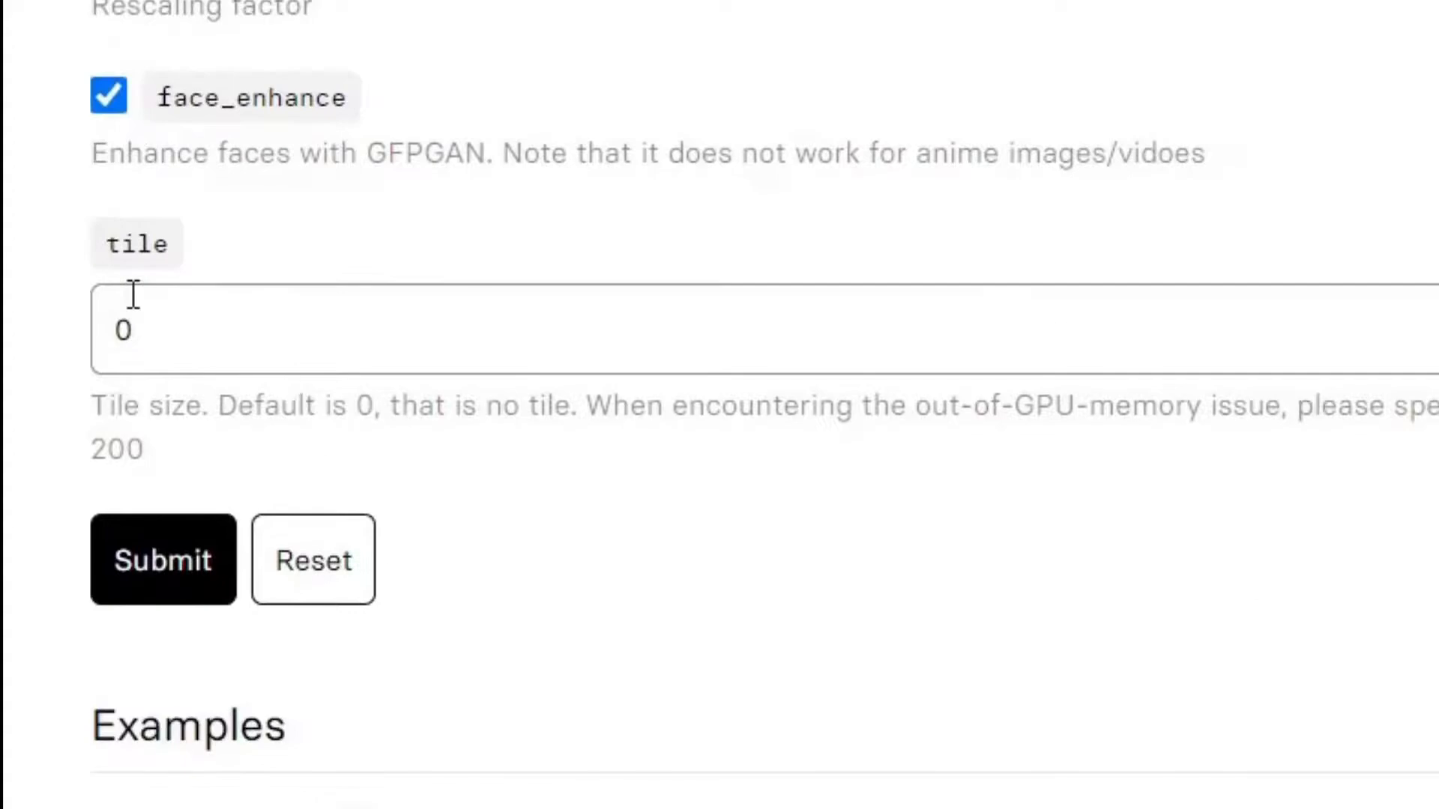
scroll(132, 300, "down", 2)
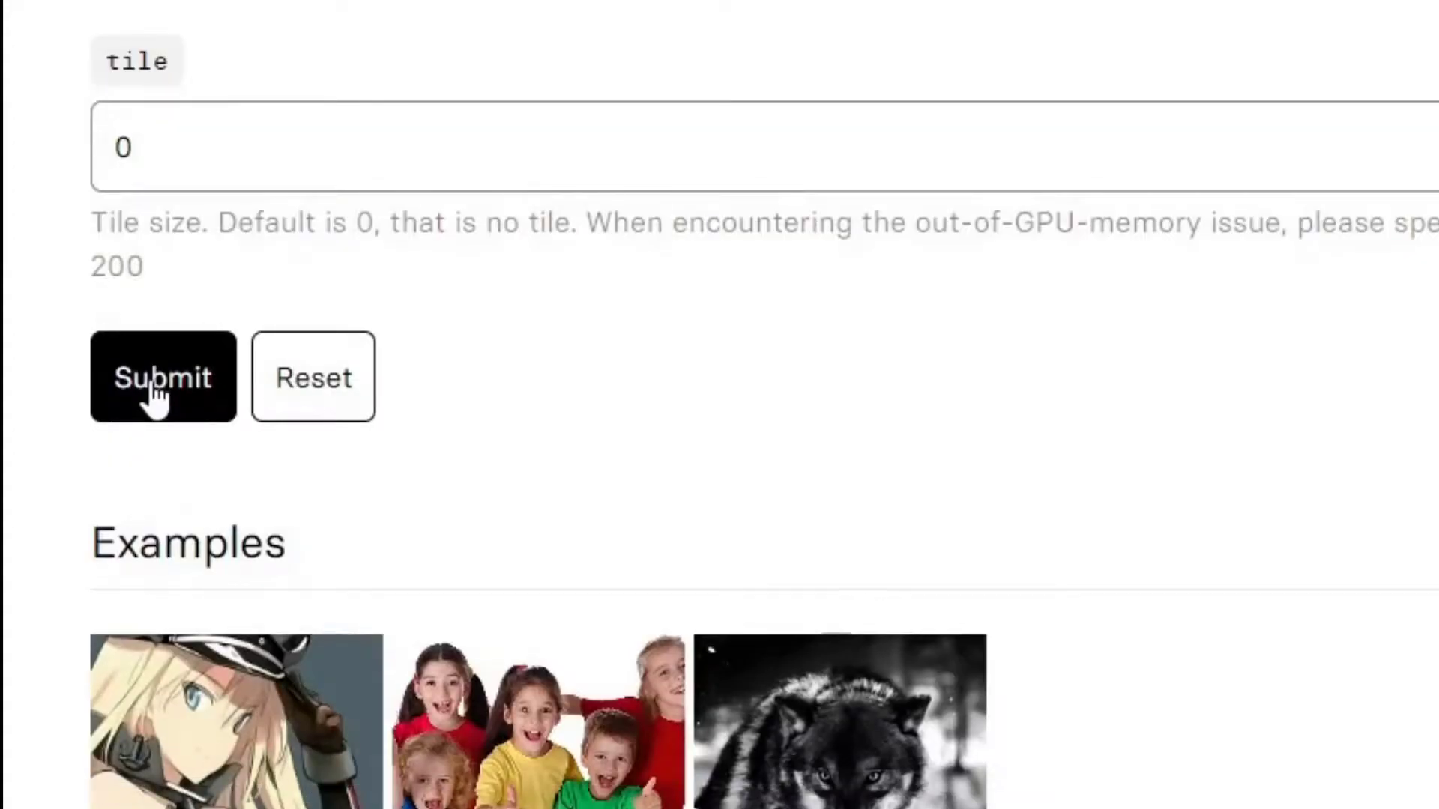
left_click(156, 395)
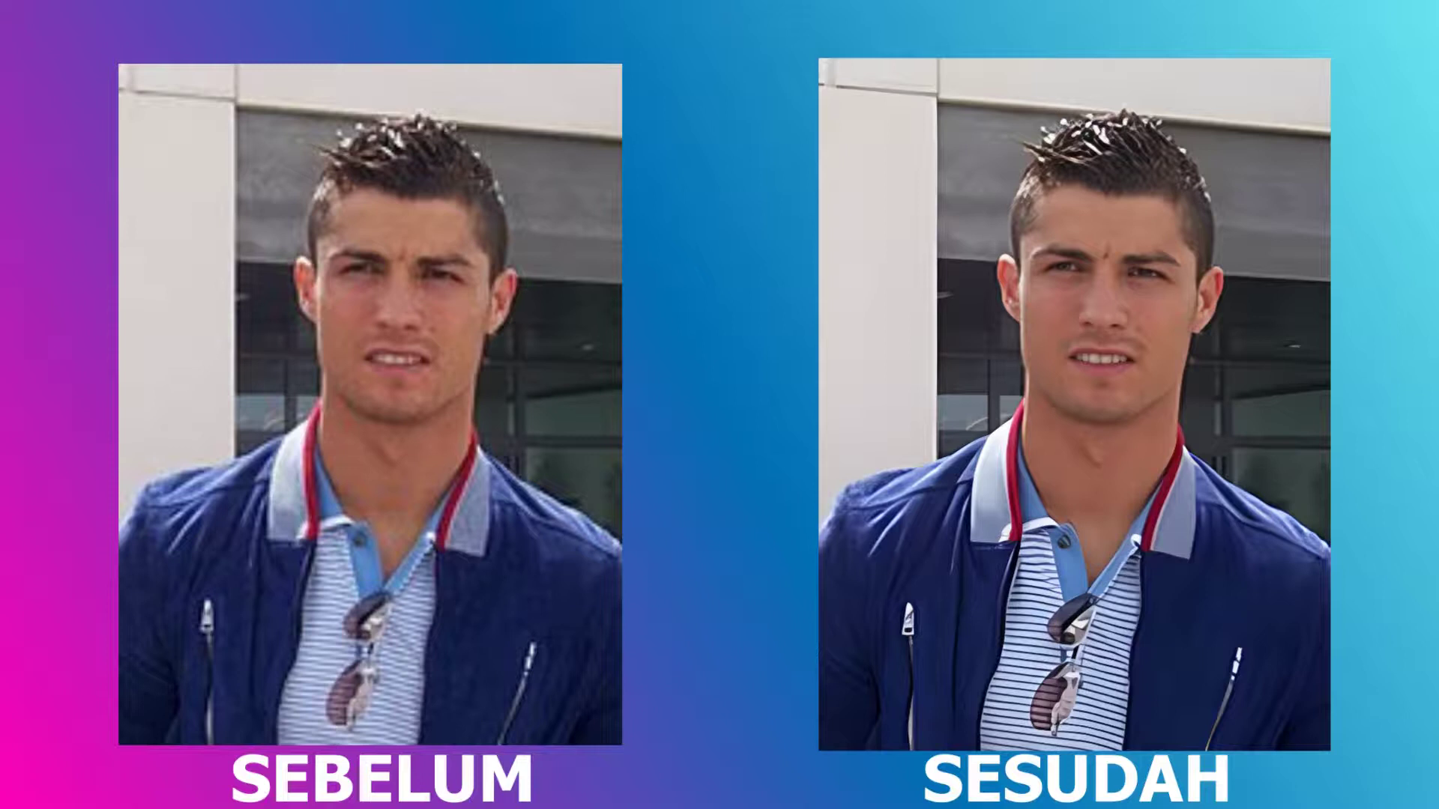
Step: Scroll up to view the face-enhanced portrait in the Output panel
scroll(385, 400, "up", 1)
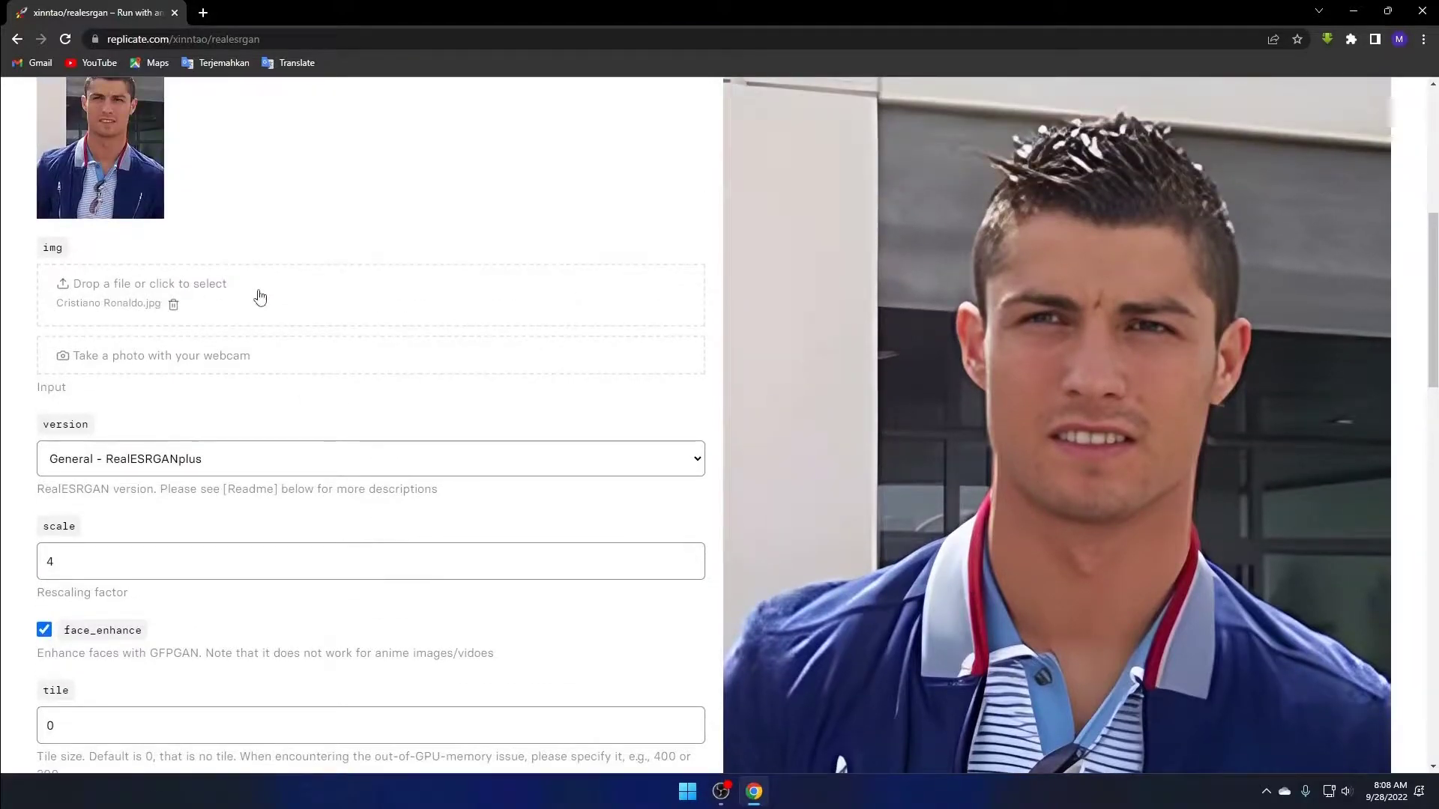
Step: Load the woman's portrait Islan.jpg, keep General - RealESRGANplus at scale 4, and submit
left_click(258, 294)
left_click(196, 287)
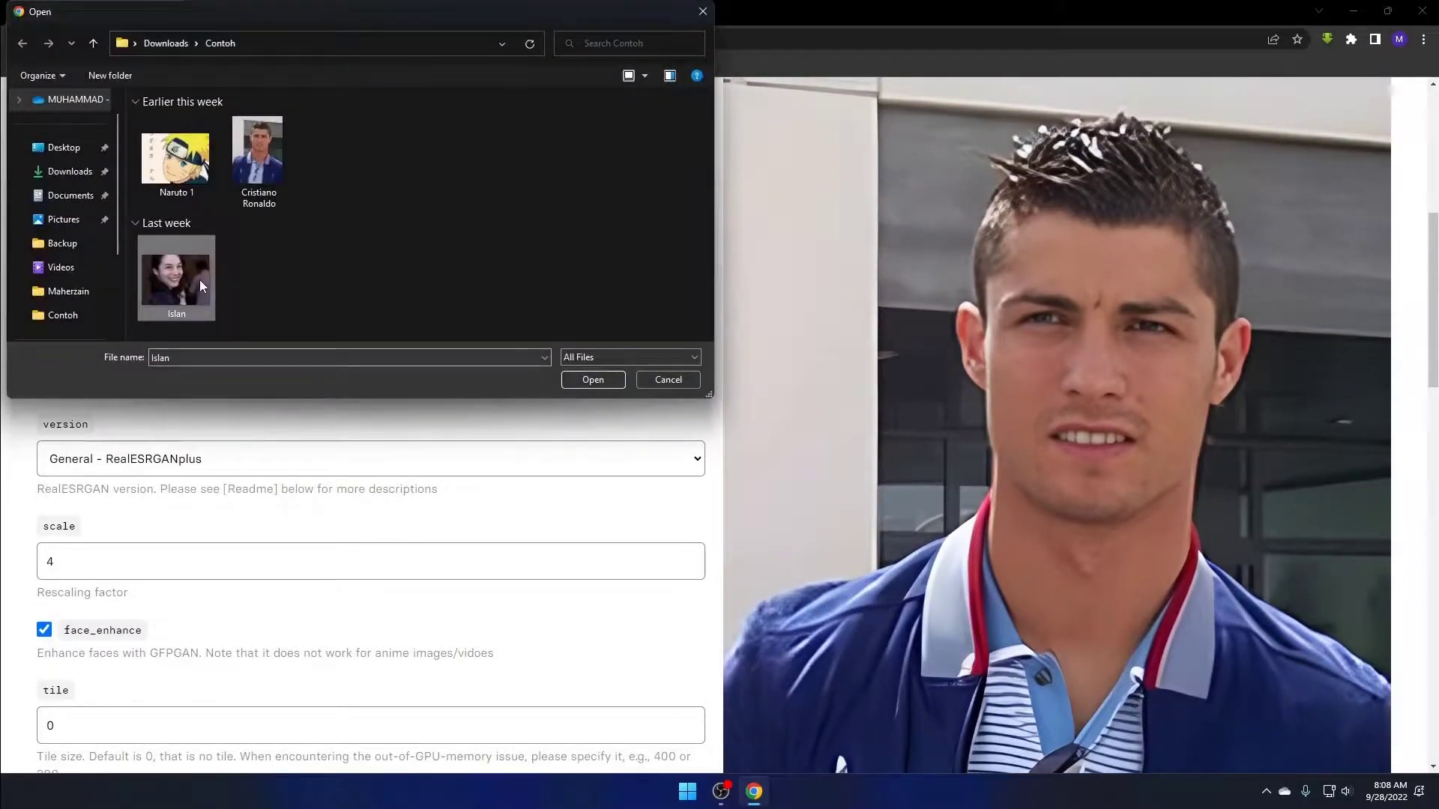
left_click(593, 378)
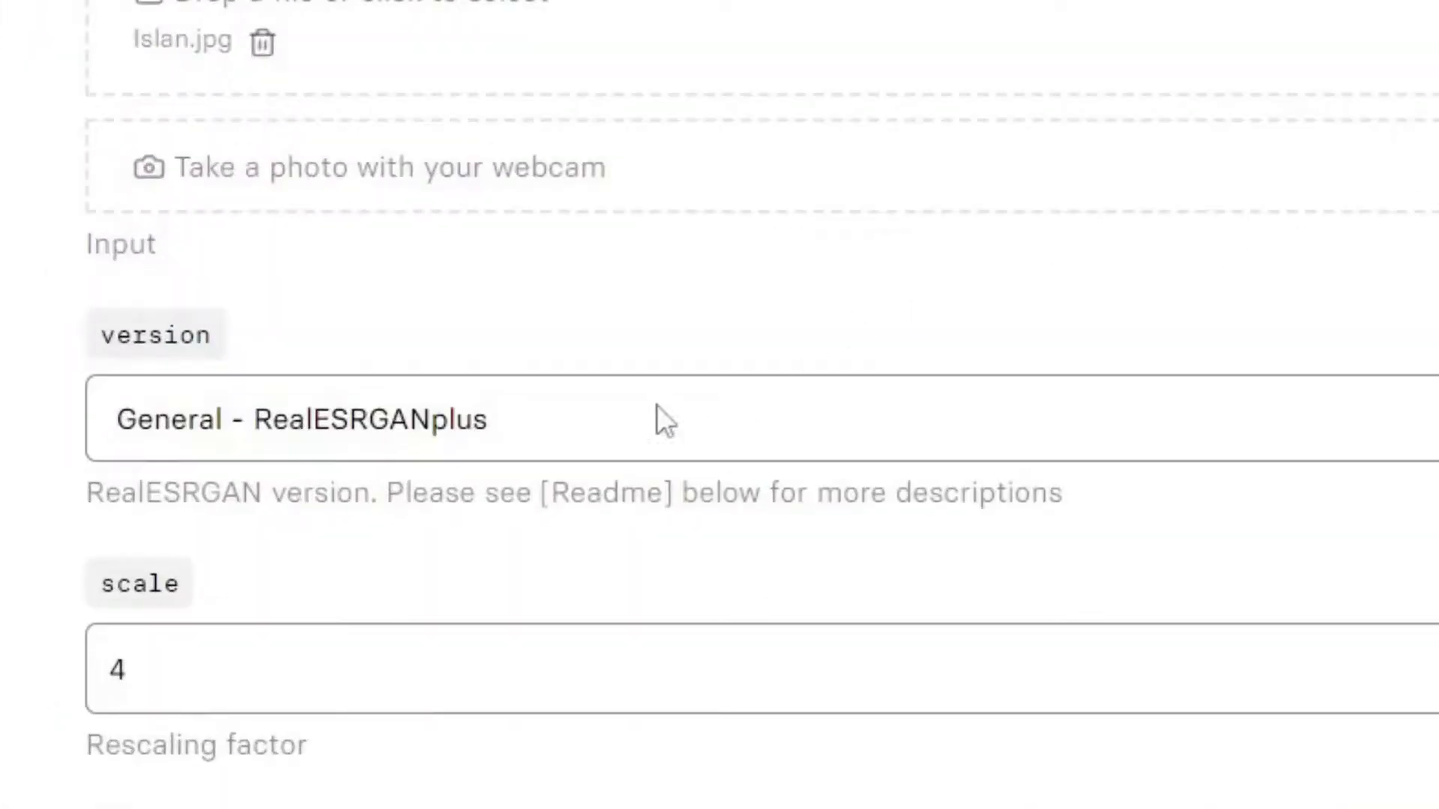
left_click(251, 477)
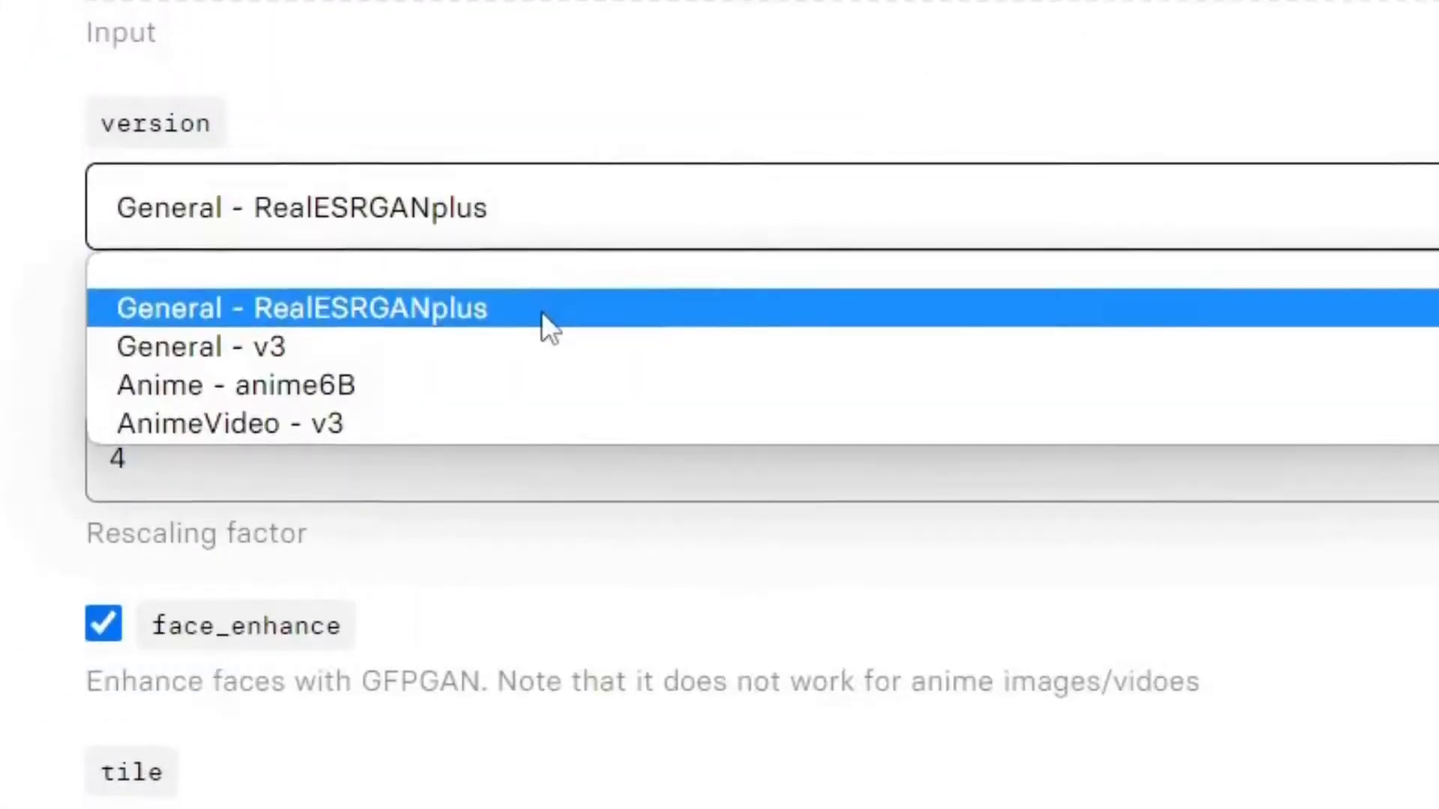
left_click(541, 312)
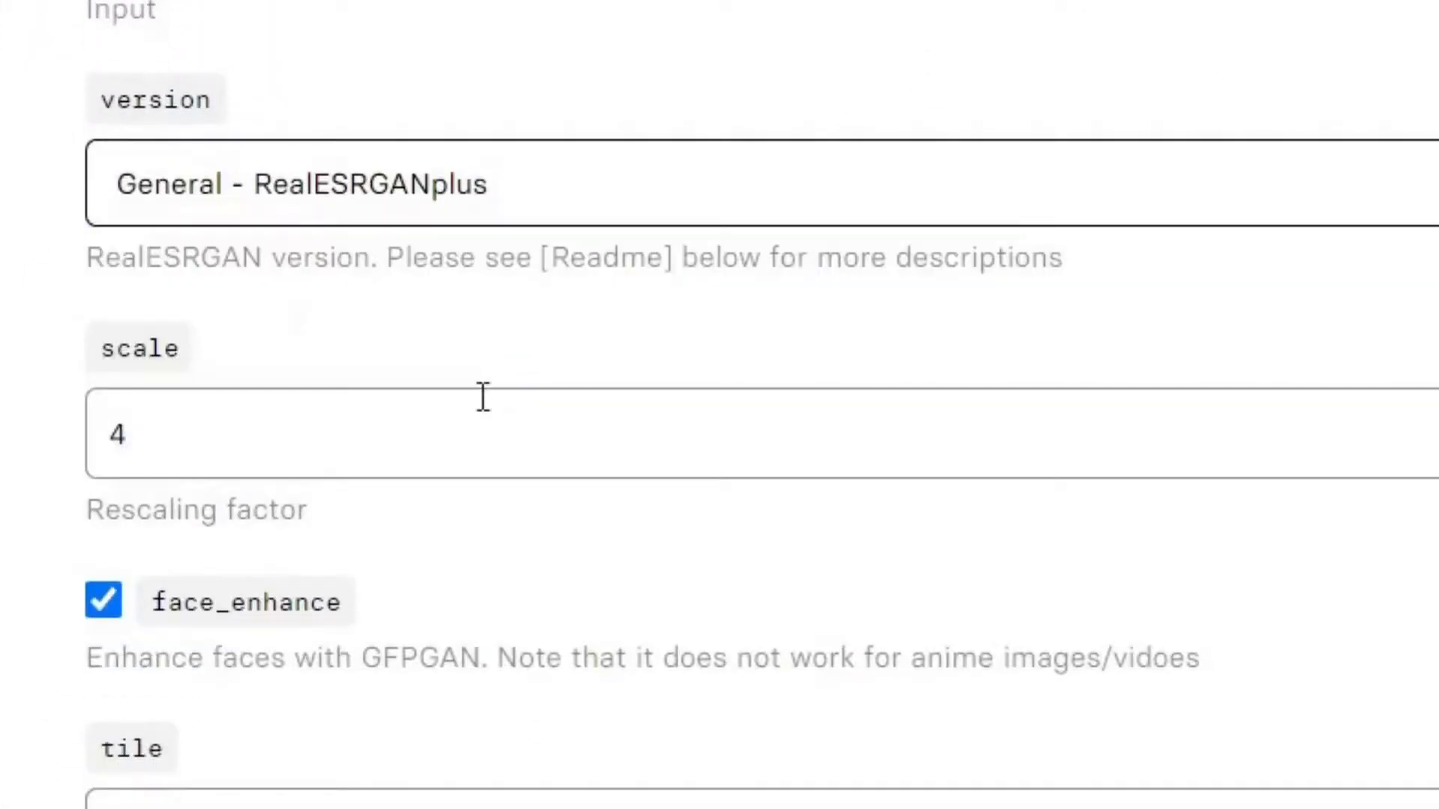
left_click(386, 456)
left_click(493, 571)
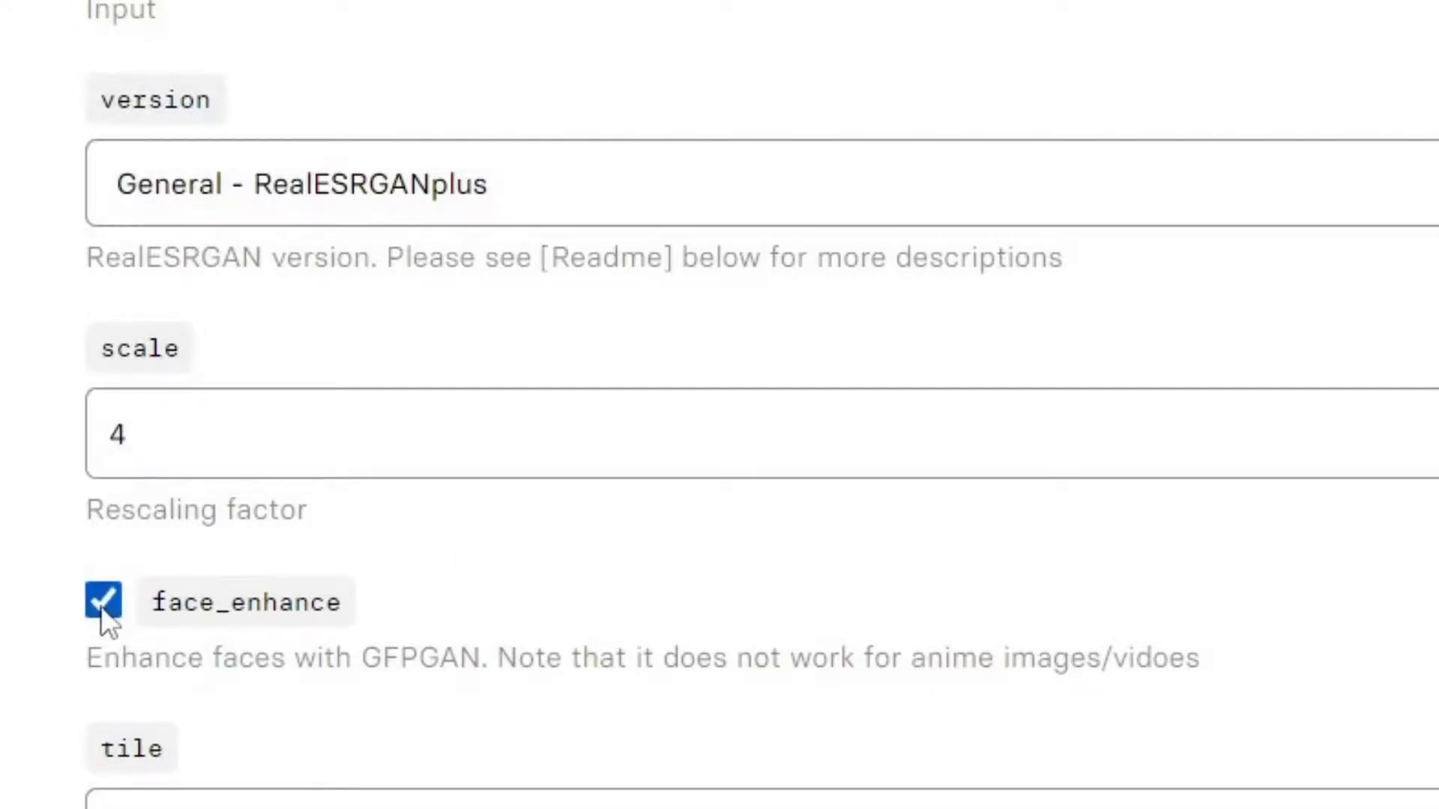
scroll(484, 631, "down", 3)
left_click(144, 558)
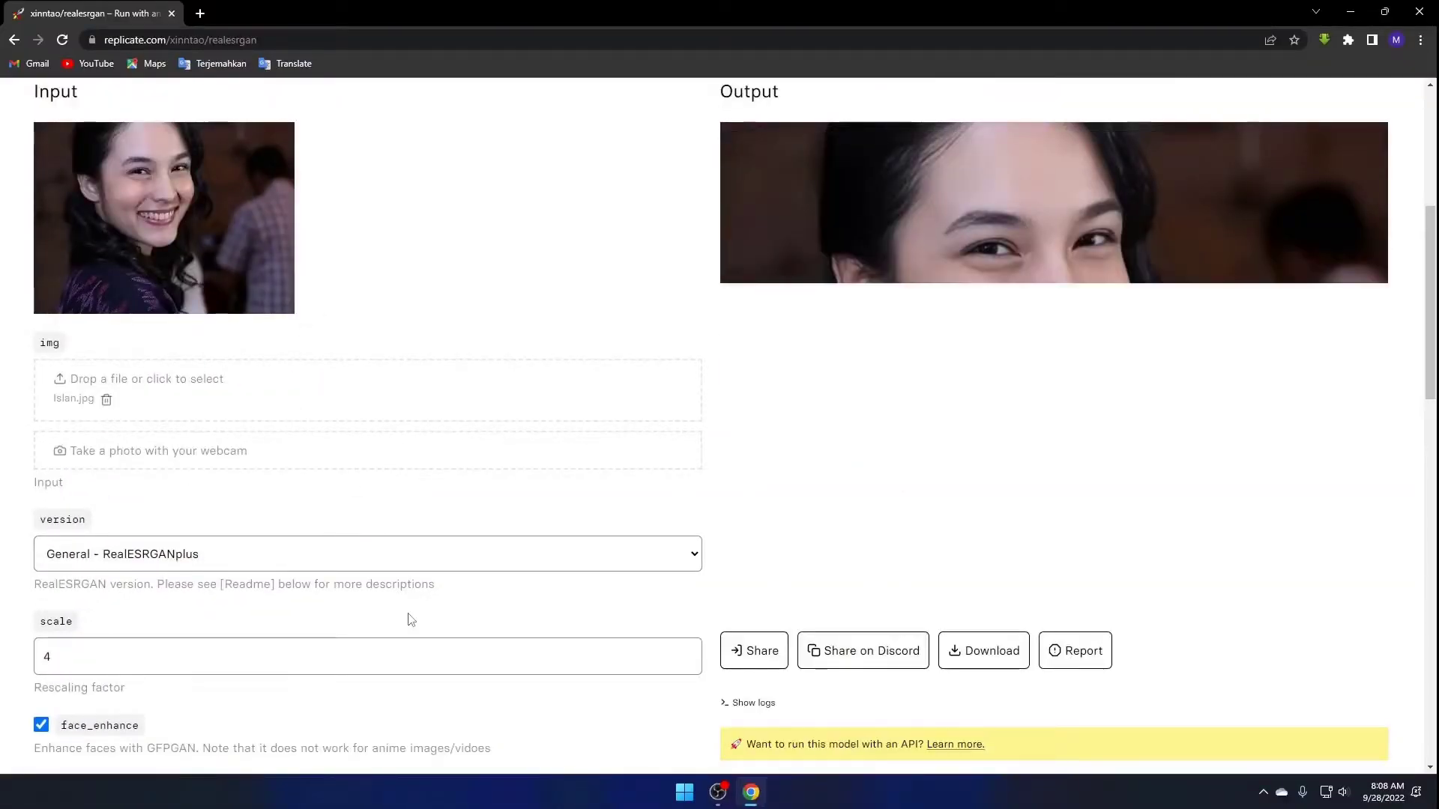
Step: Inspect the enhanced woman's portrait full size and download it as a JPG
left_click(1011, 455)
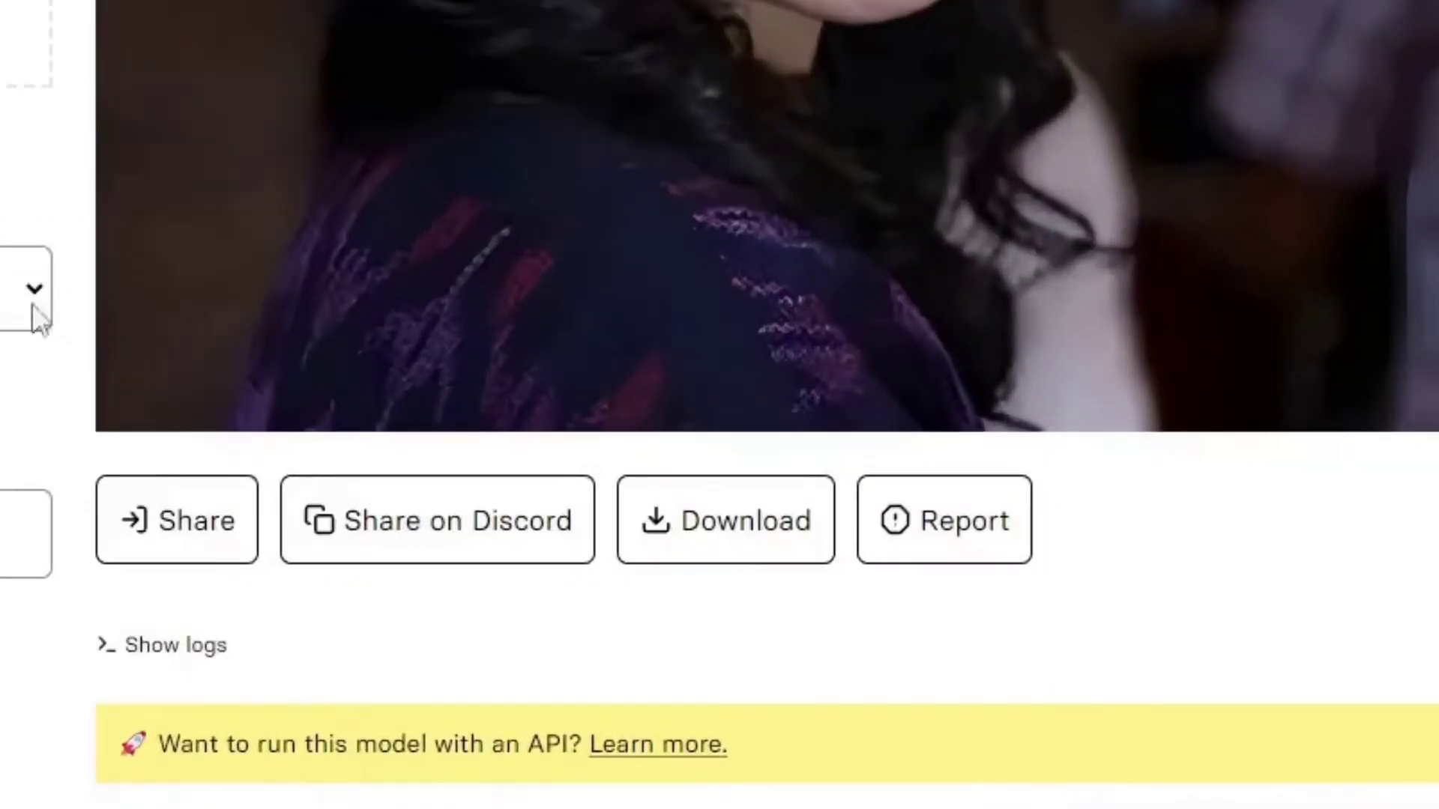
left_click(701, 539)
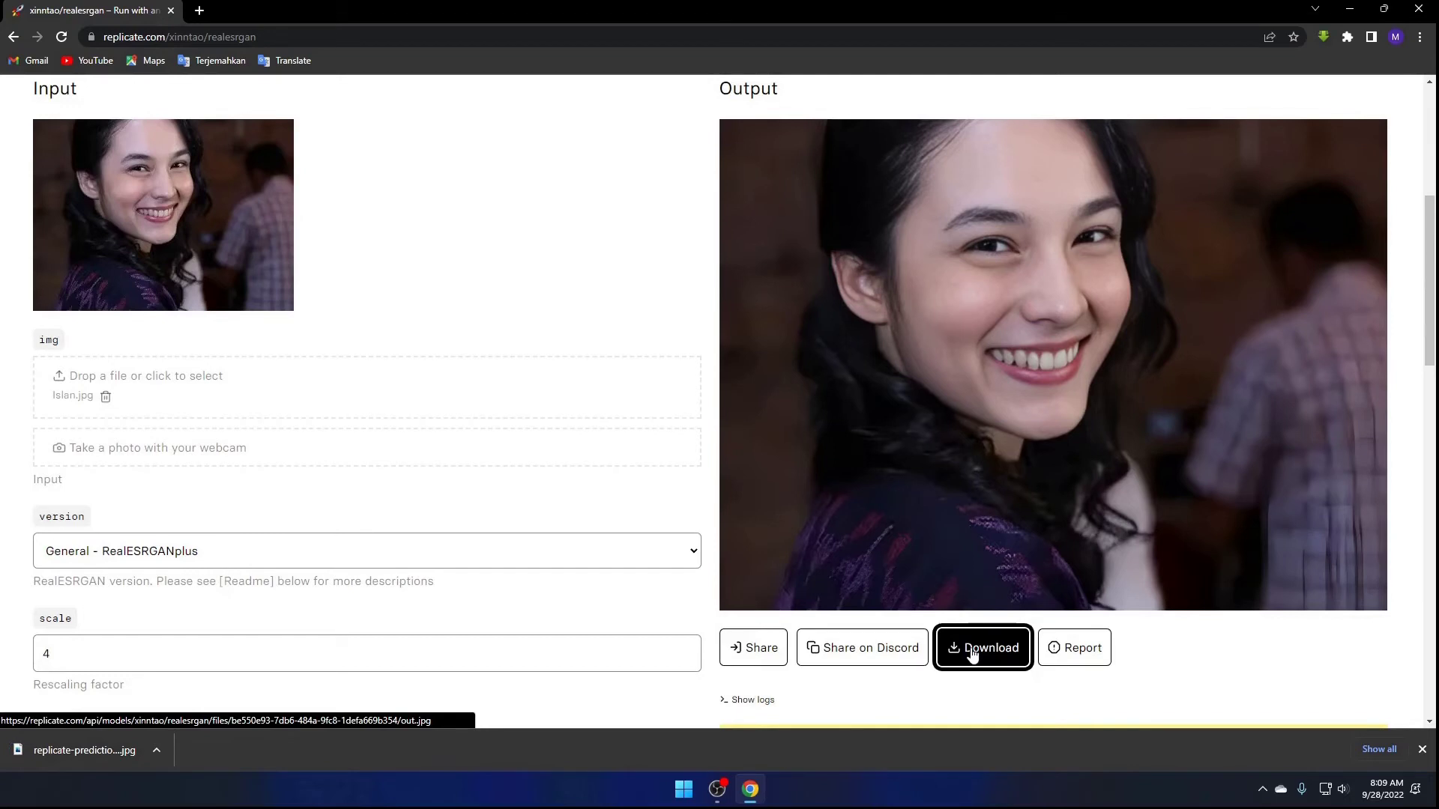
scroll(972, 654, "up", 1)
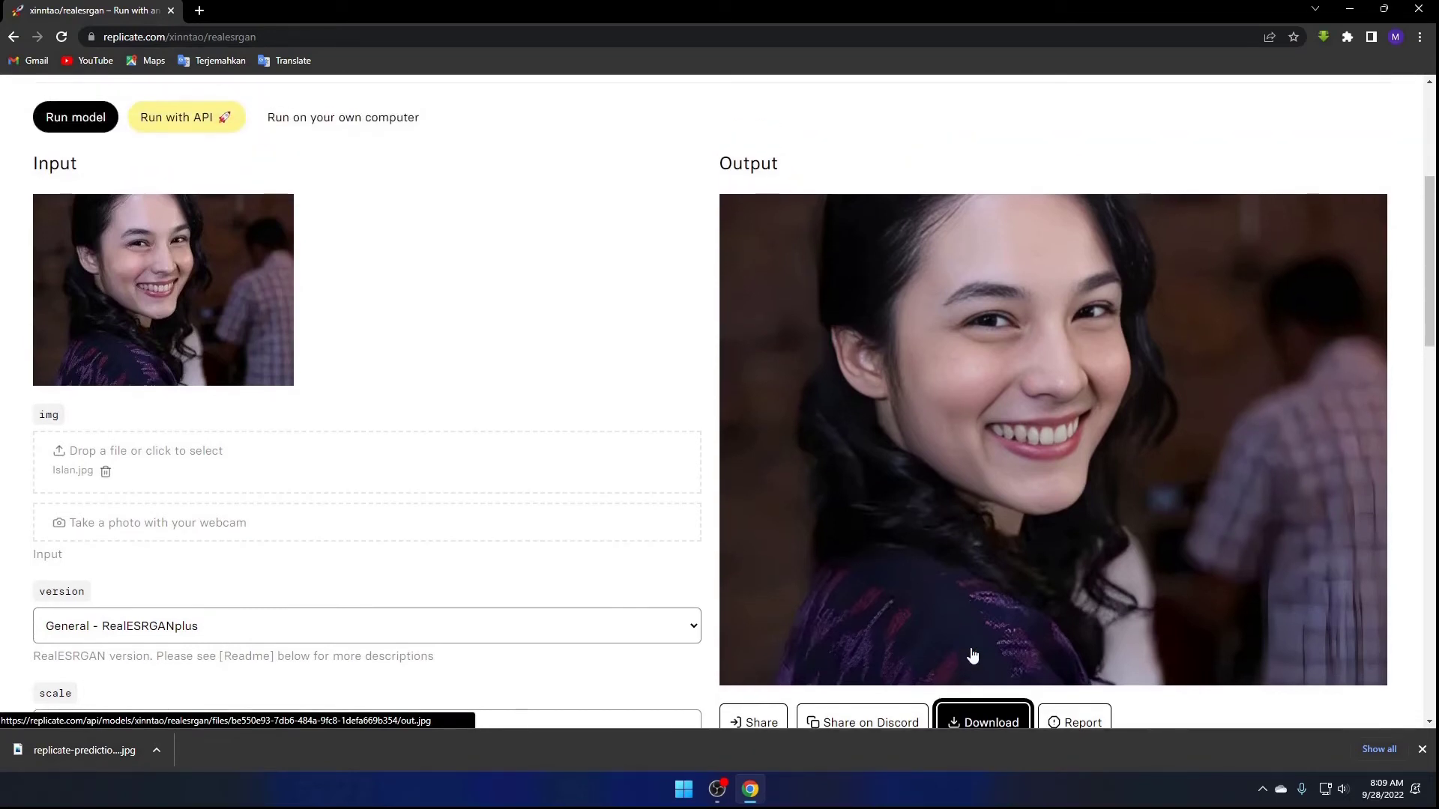